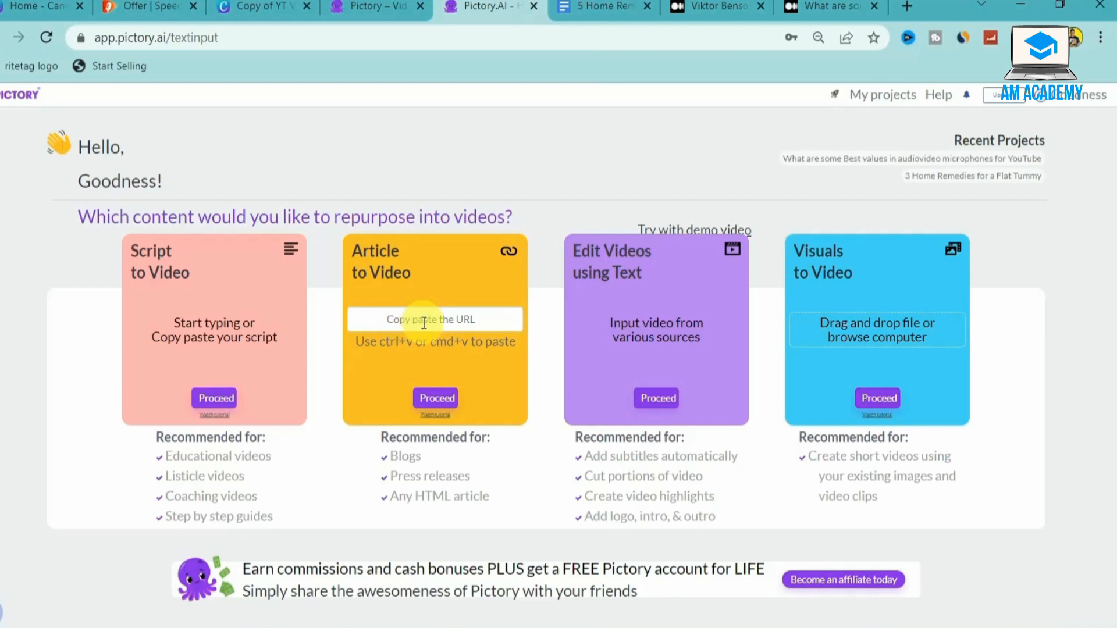
# - Copy the URL of the Medium article "What are some Best values in audio/video microphones for YouTube?"
pyautogui.click(713, 7)
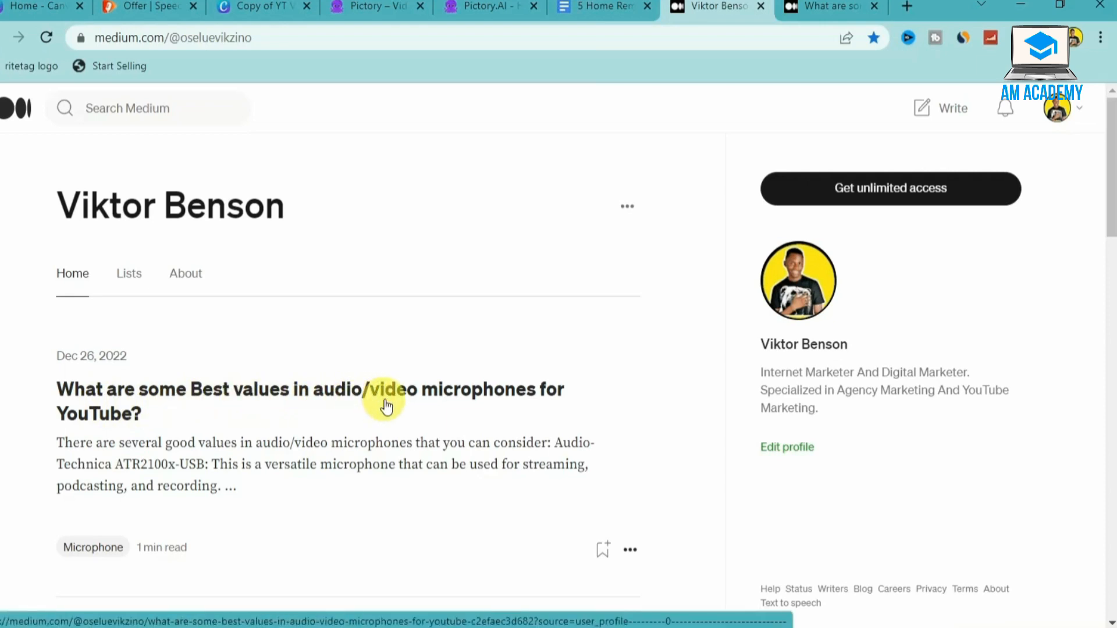
pyautogui.click(801, 9)
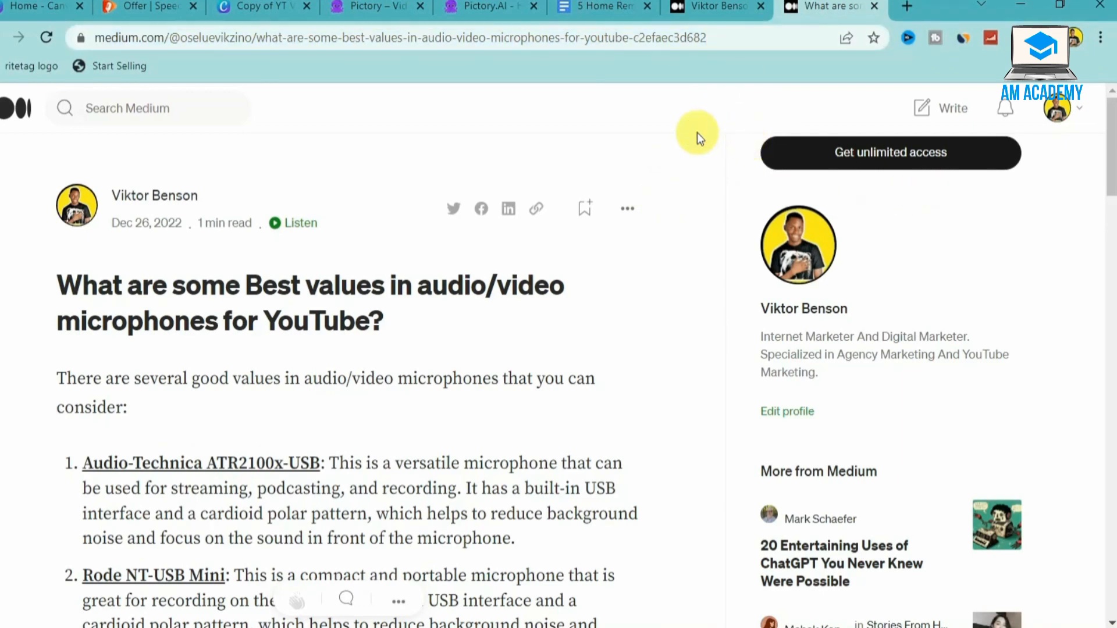
pyautogui.click(560, 36)
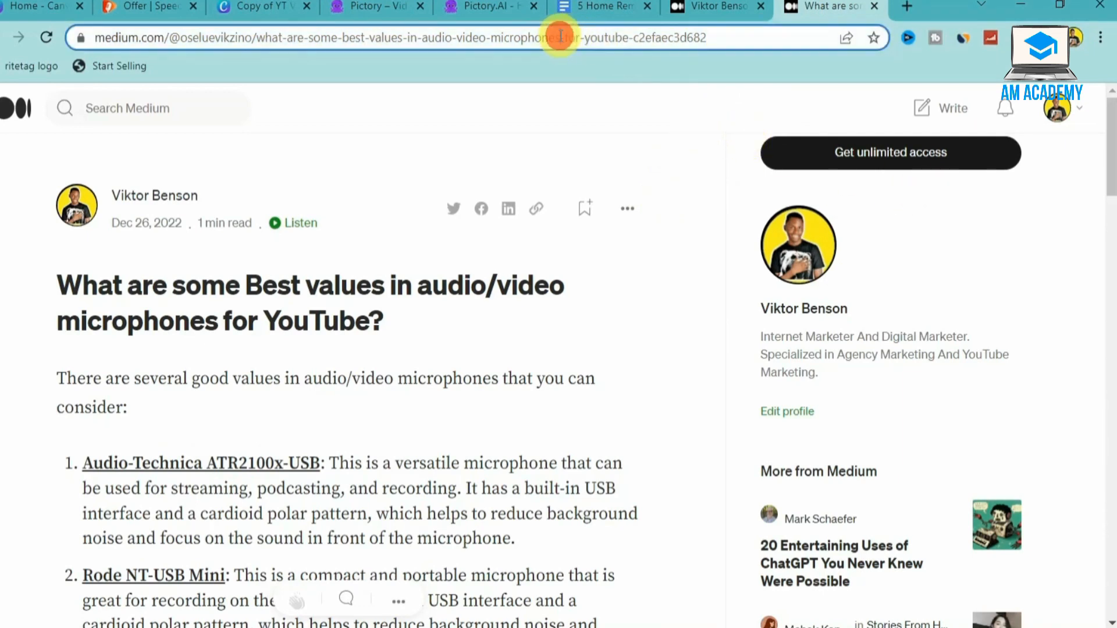
pyautogui.rightClick(560, 36)
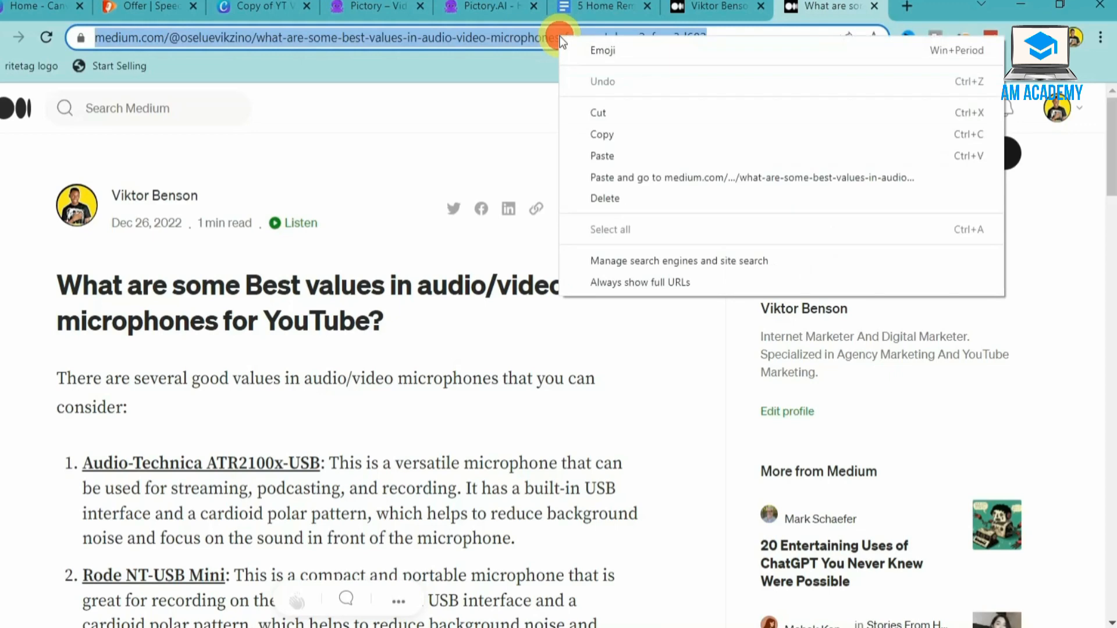
pyautogui.click(606, 135)
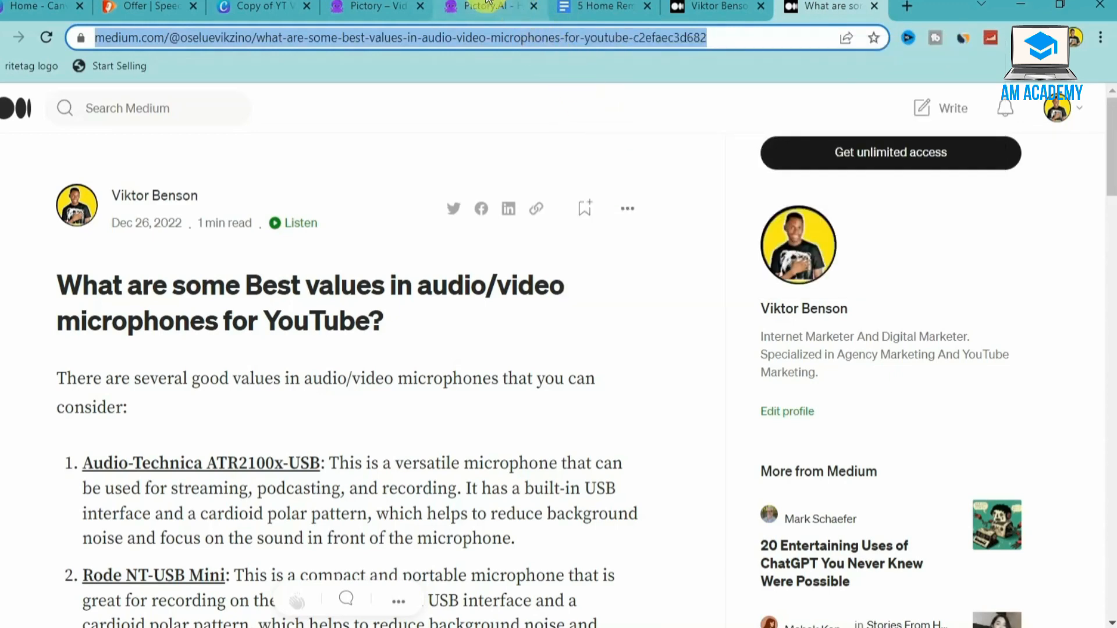
# - Switch to Pictory, paste the article URL into Article to Video, and proceed
pyautogui.click(479, 9)
pyautogui.click(407, 320)
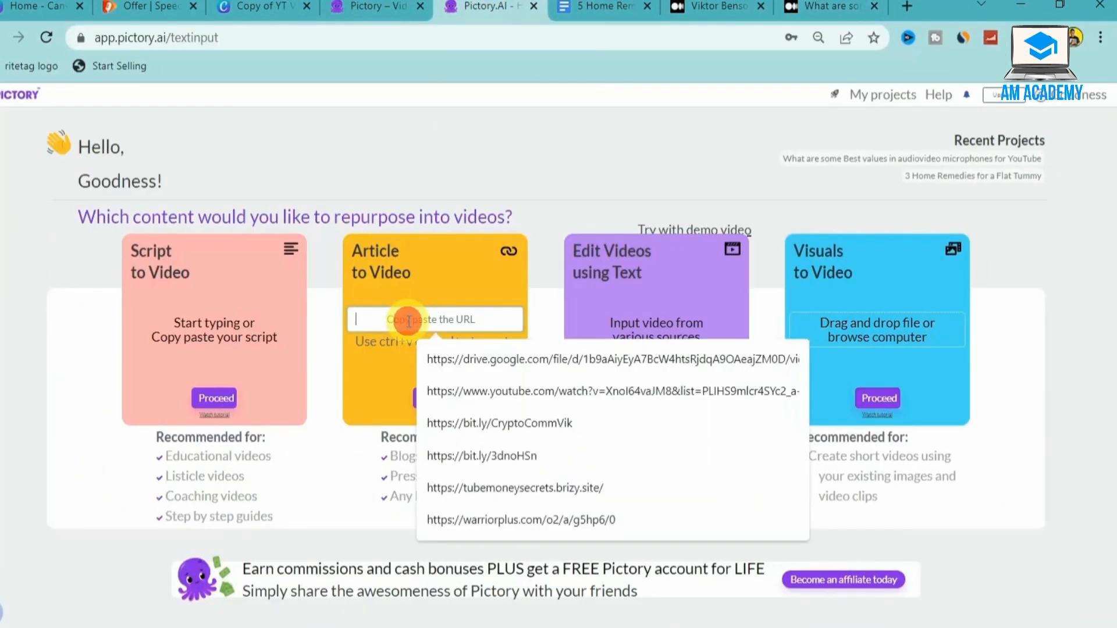
pyautogui.hotkey('ctrl', 'v')
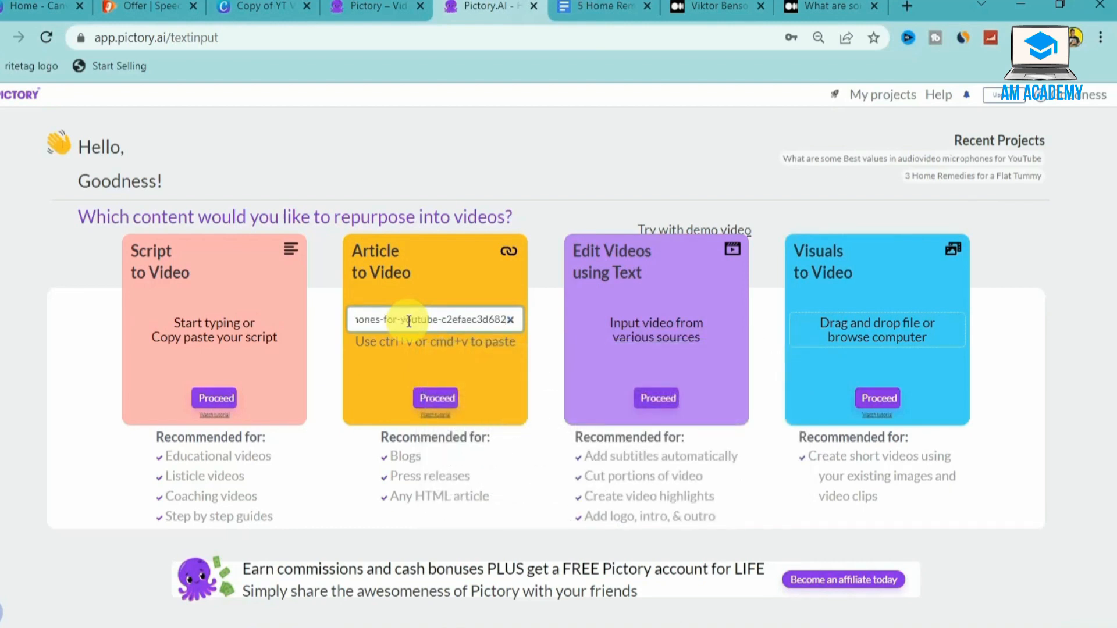
pyautogui.click(439, 397)
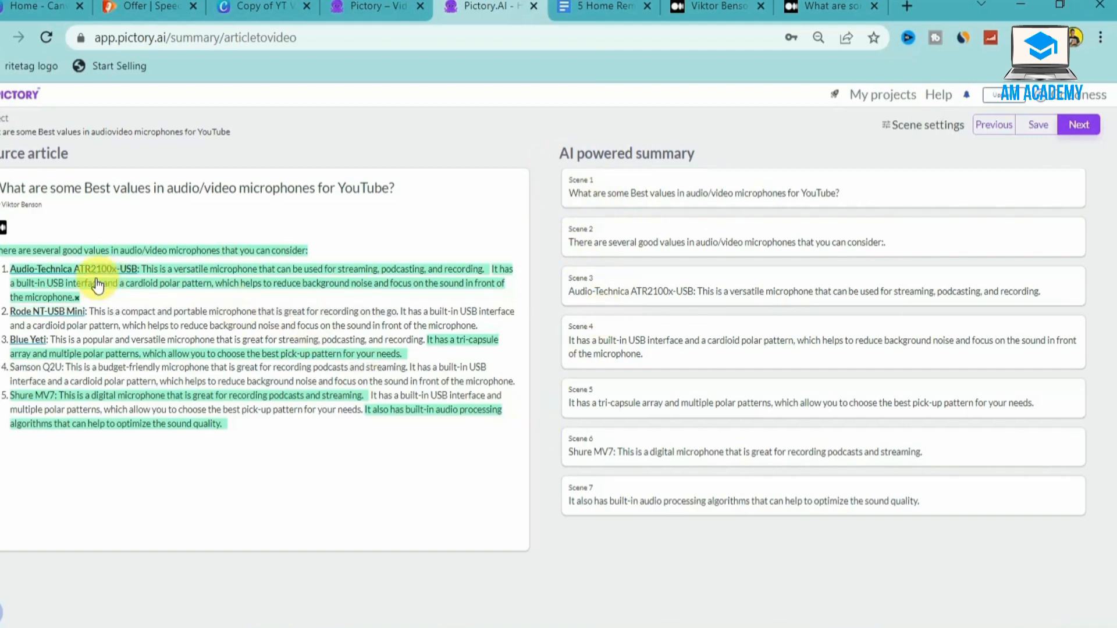
# - Add the first sentences of the Rode NT-USB Mini, Blue Yeti and Samson Q2U entries to the AI powered summary
pyautogui.click(66, 315)
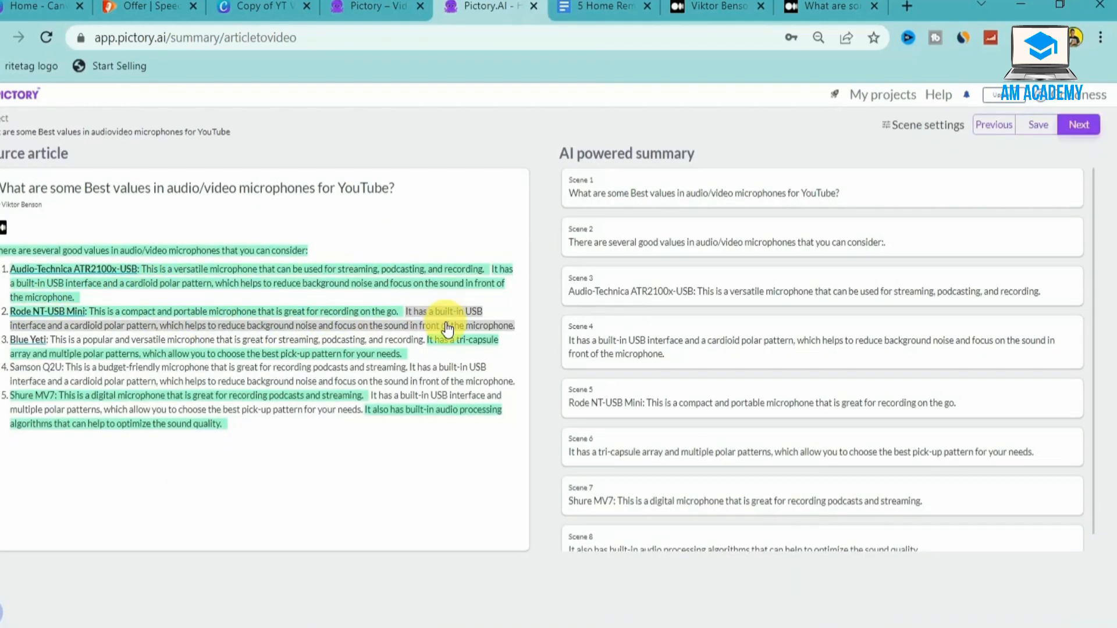
pyautogui.click(367, 344)
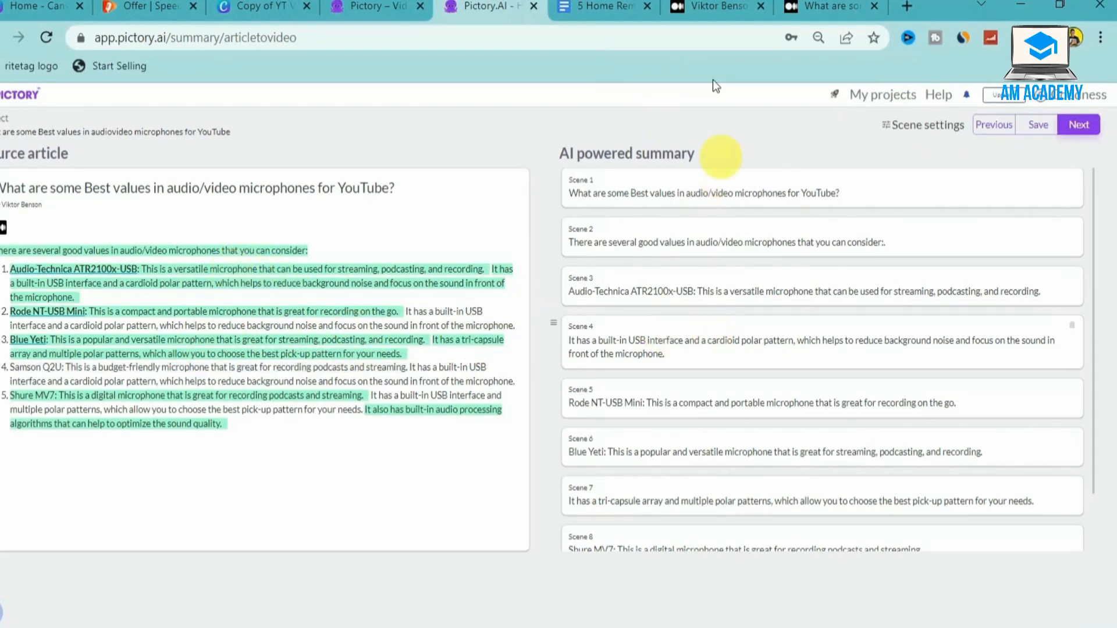
pyautogui.click(145, 368)
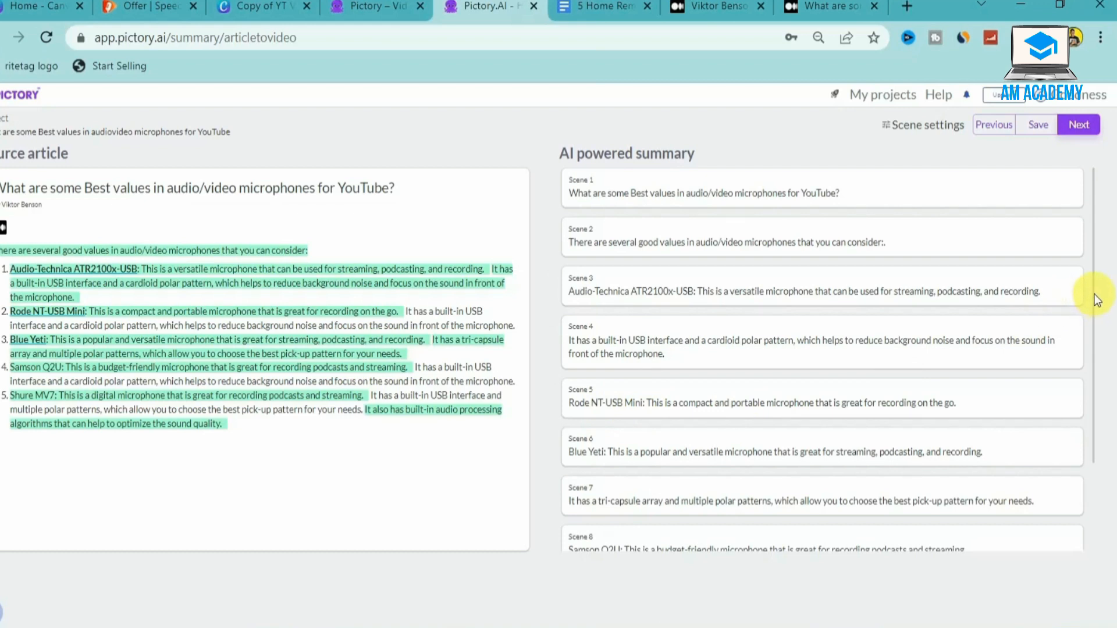
pyautogui.moveTo(1091, 294); pyautogui.dragTo(1106, 416)
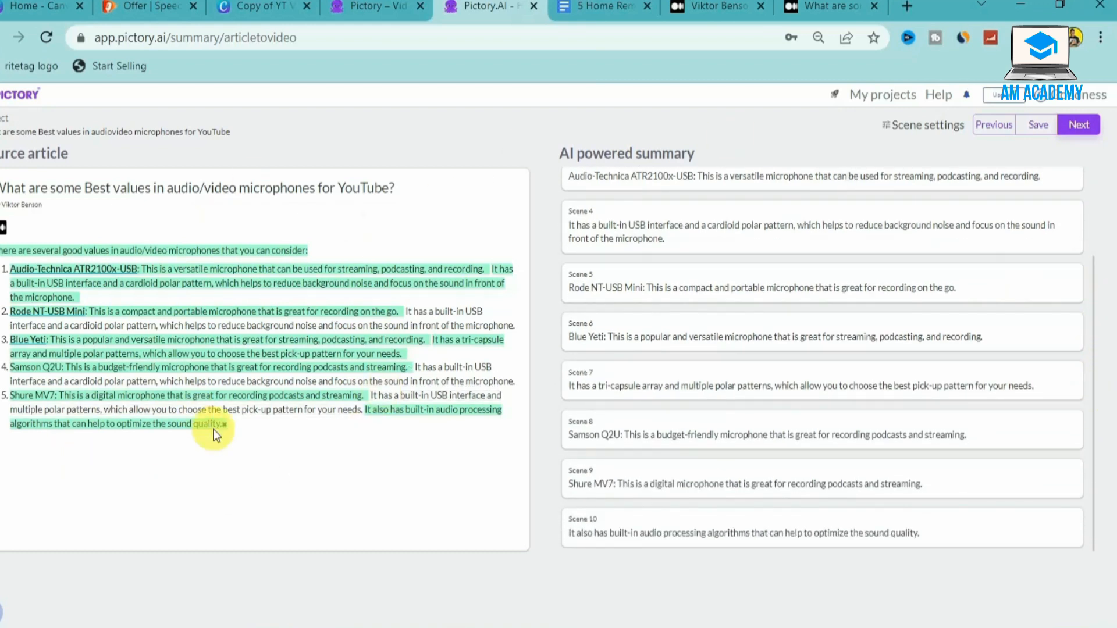
# - Check the scene settings for keyword highlighting and automatic visuals selection, and continue to the template choice
pyautogui.click(890, 125)
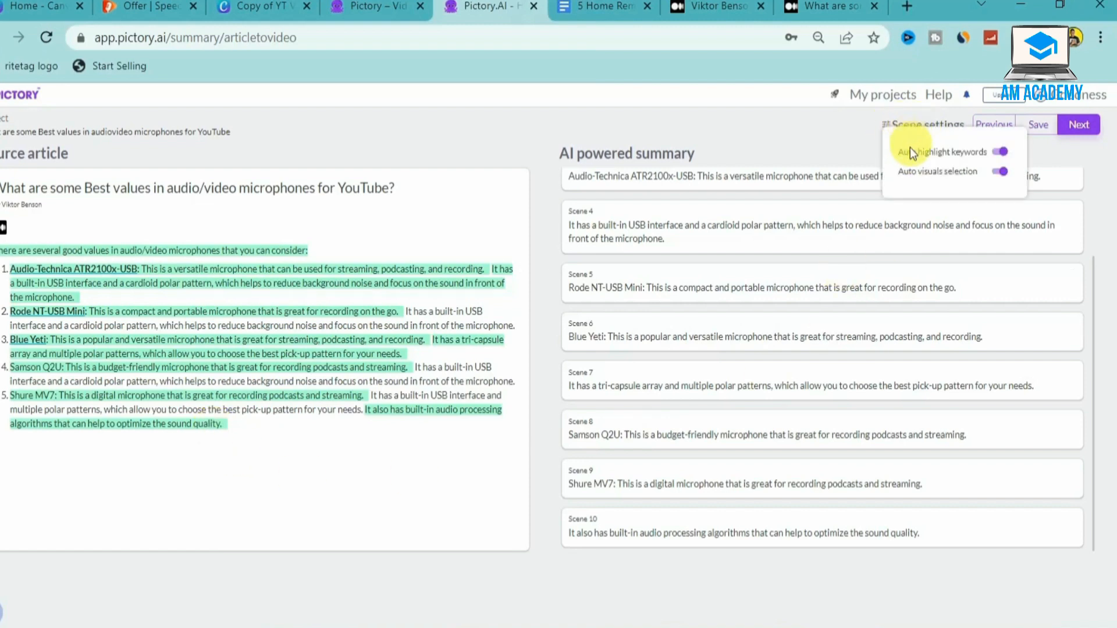
pyautogui.click(987, 152)
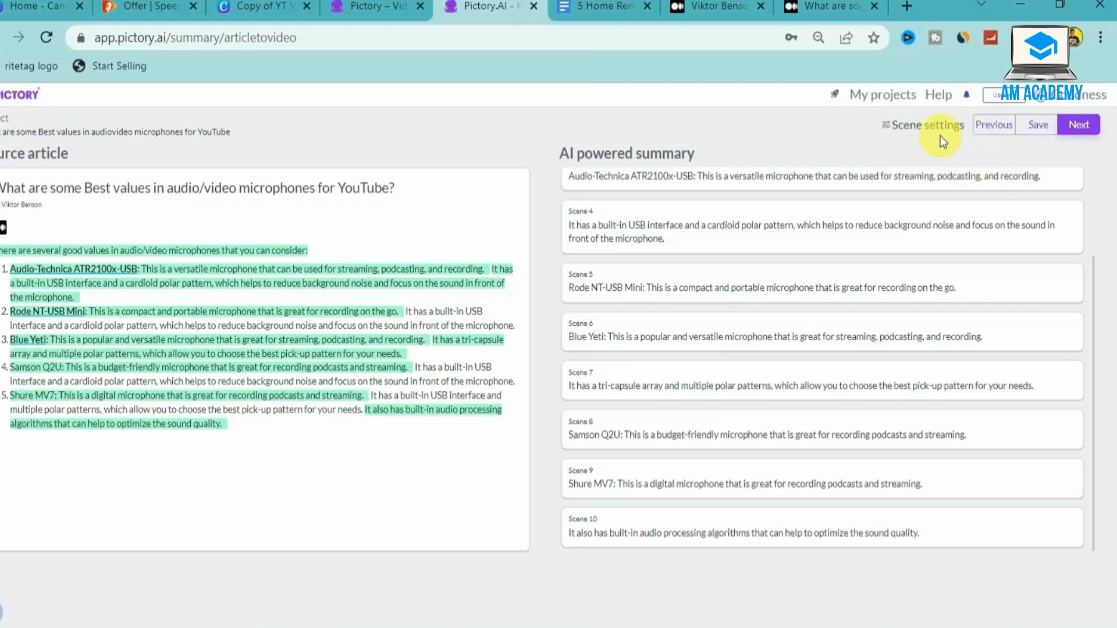
pyautogui.click(1072, 129)
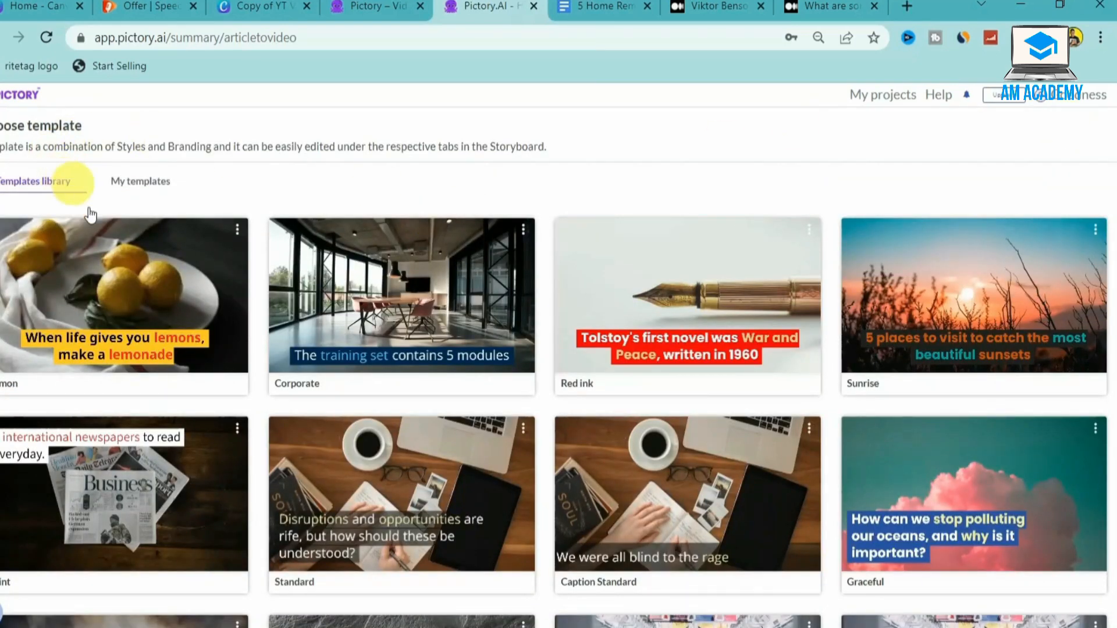
# - Browse the templates library and create the storyboard with the Subtitle default template in 16:9 aspect ratio
pyautogui.moveTo(182, 301)
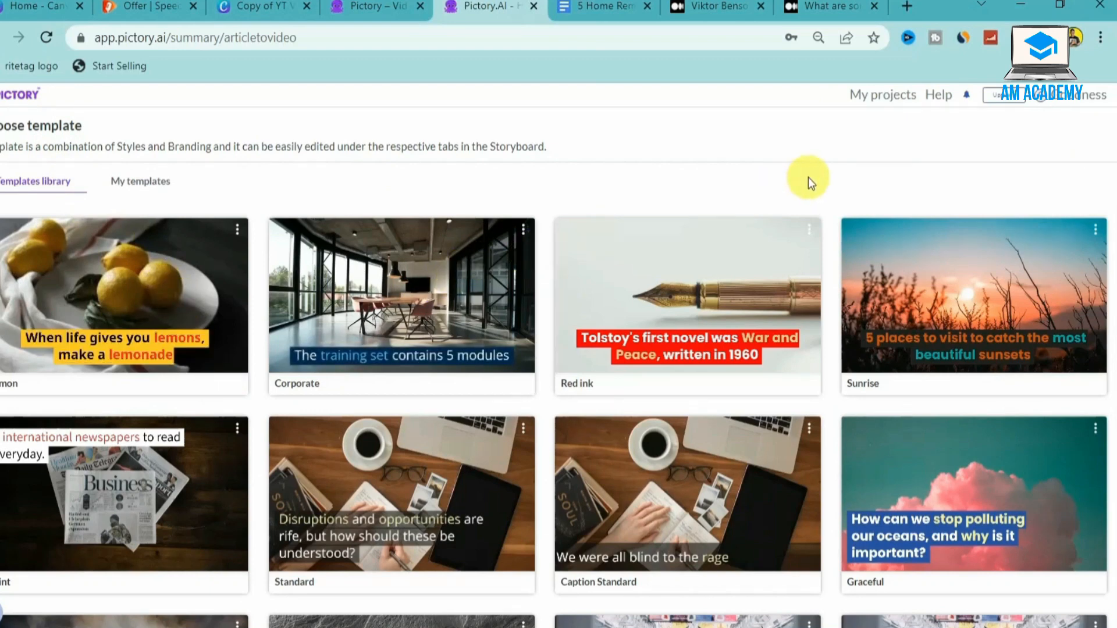
pyautogui.moveTo(174, 370)
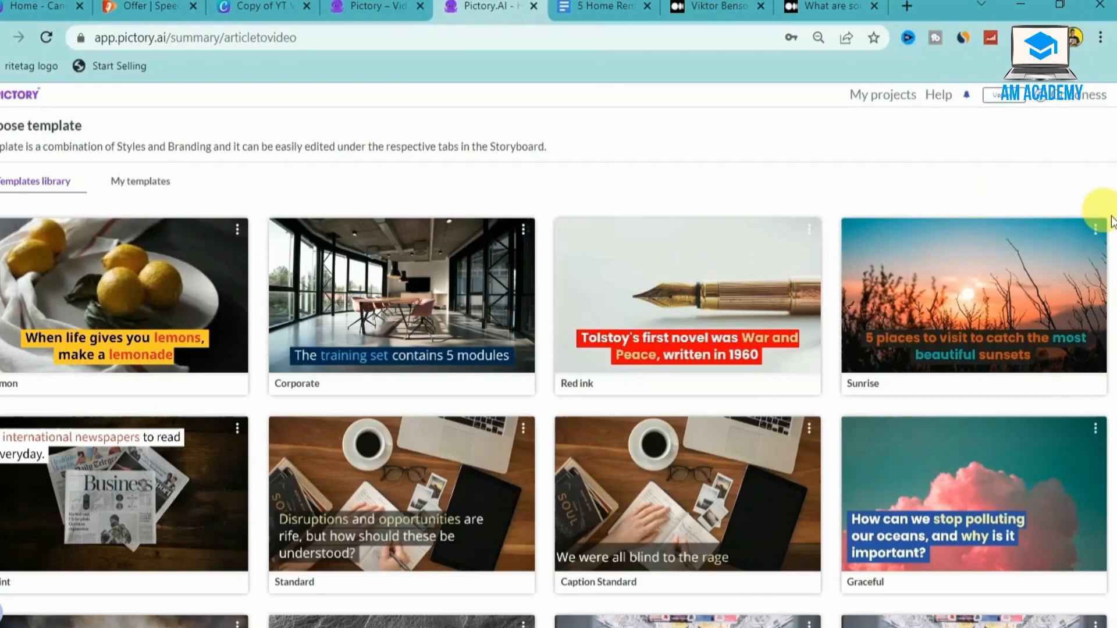
pyautogui.scroll(-3, 1112, 227)
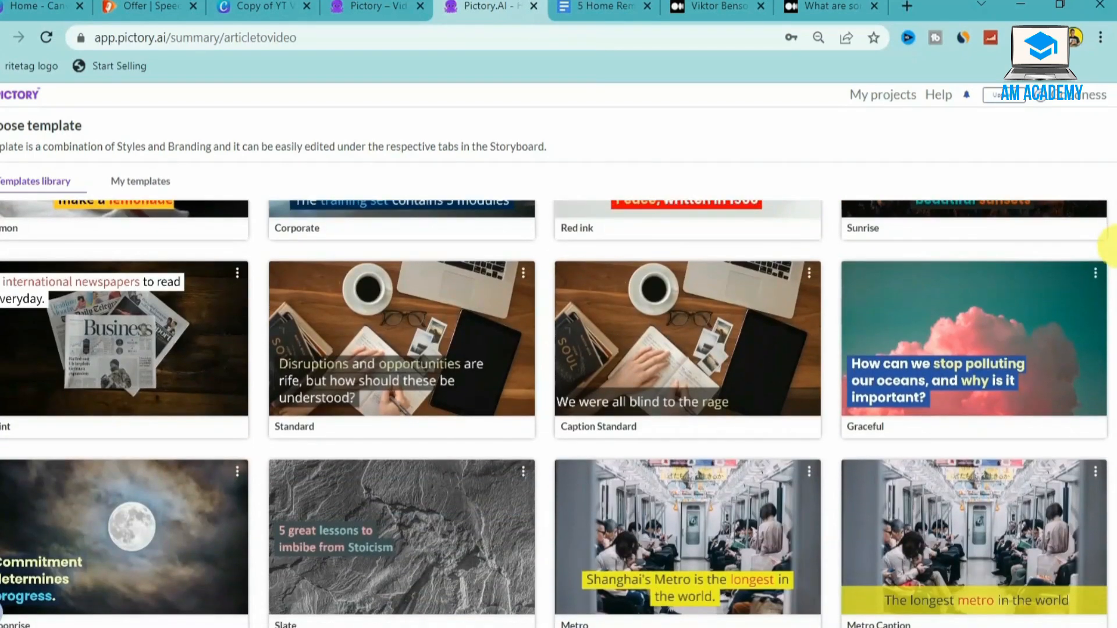
pyautogui.scroll(1, 1111, 244)
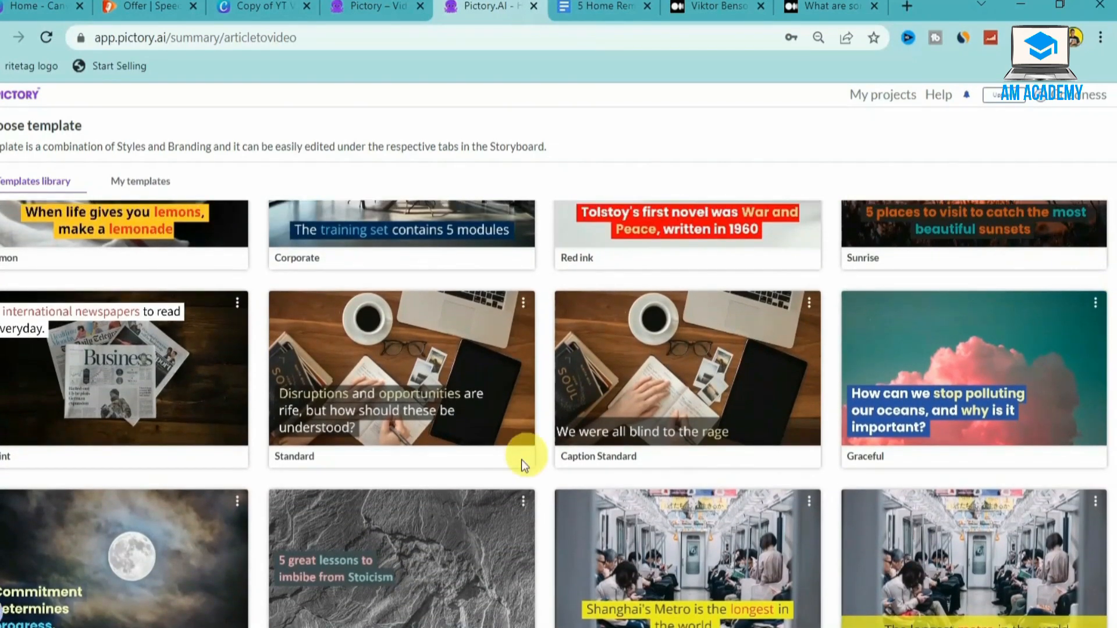
pyautogui.moveTo(368, 433)
pyautogui.moveTo(642, 379)
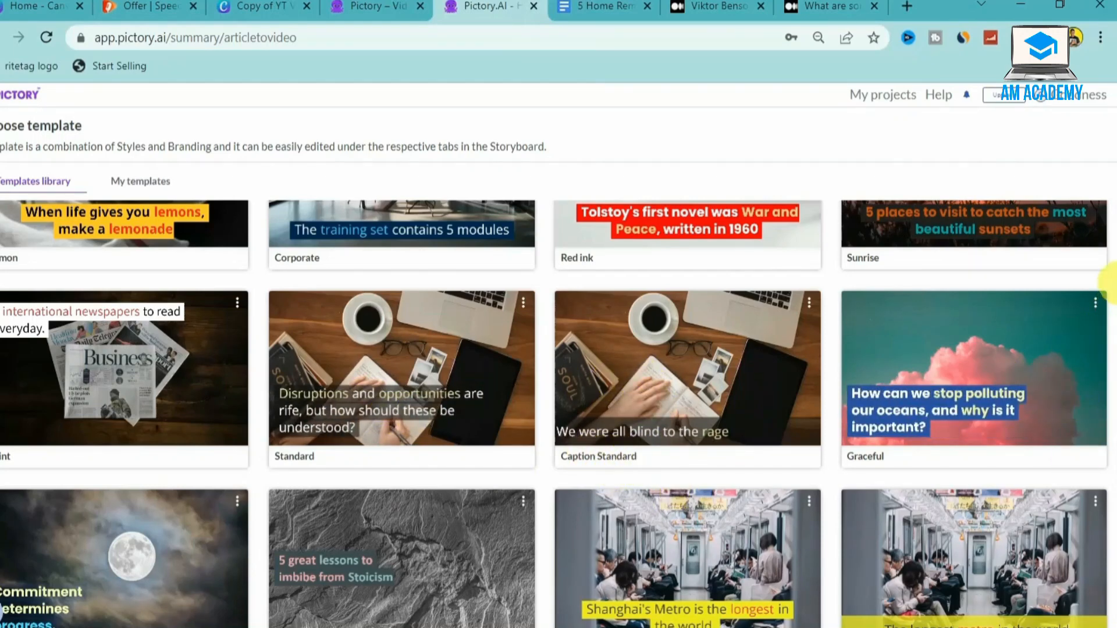
pyautogui.scroll(-5, 1108, 314)
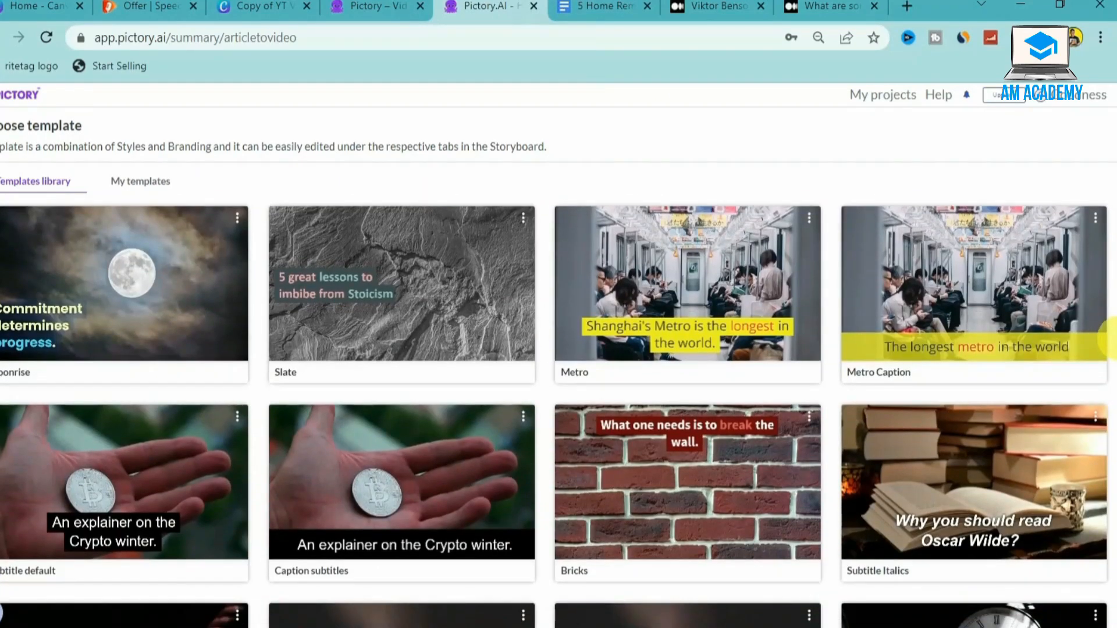
pyautogui.scroll(-2, 1111, 343)
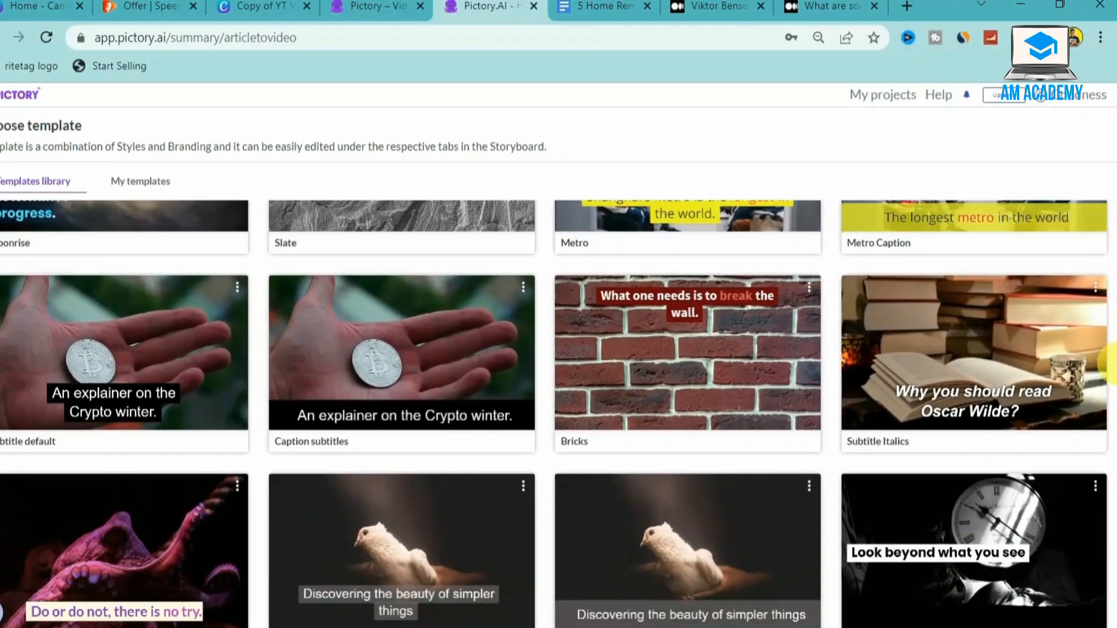
pyautogui.moveTo(990, 381)
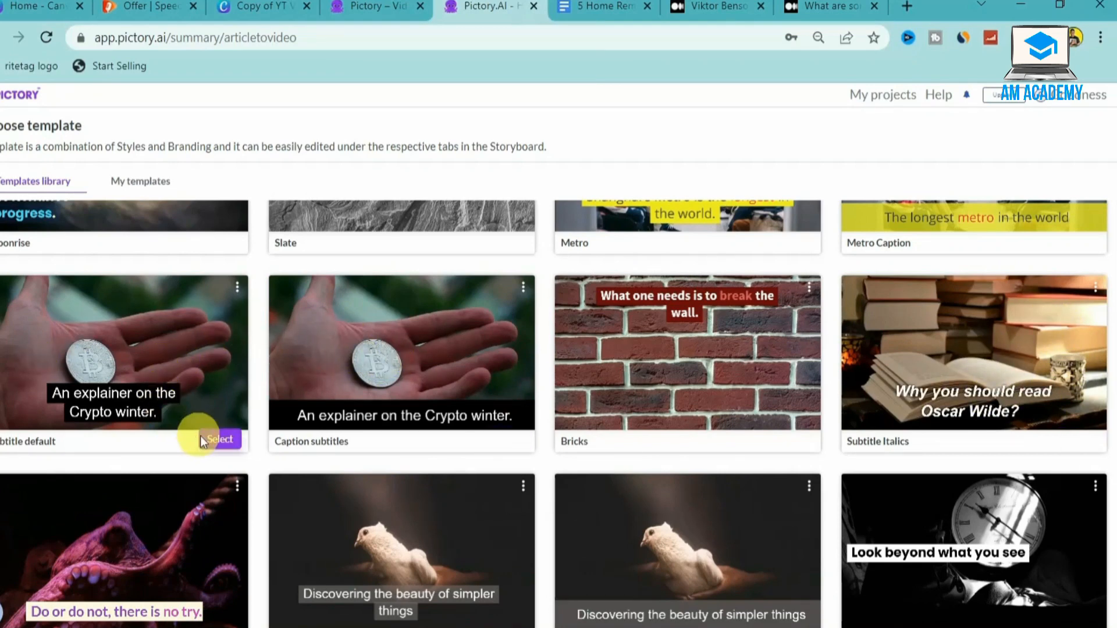
pyautogui.click(202, 439)
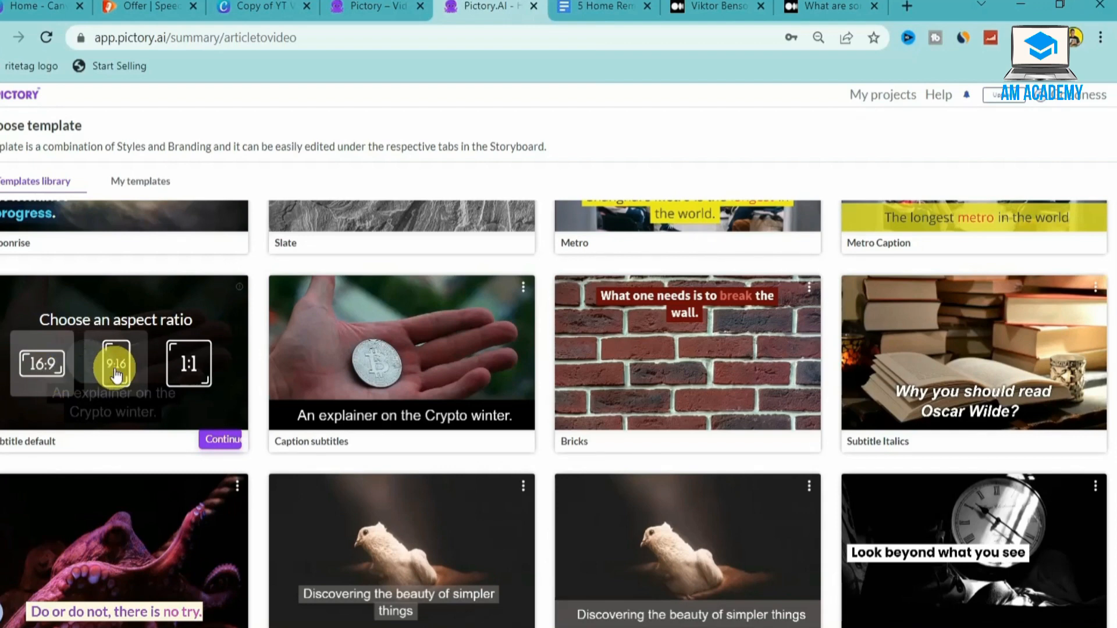
pyautogui.click(213, 444)
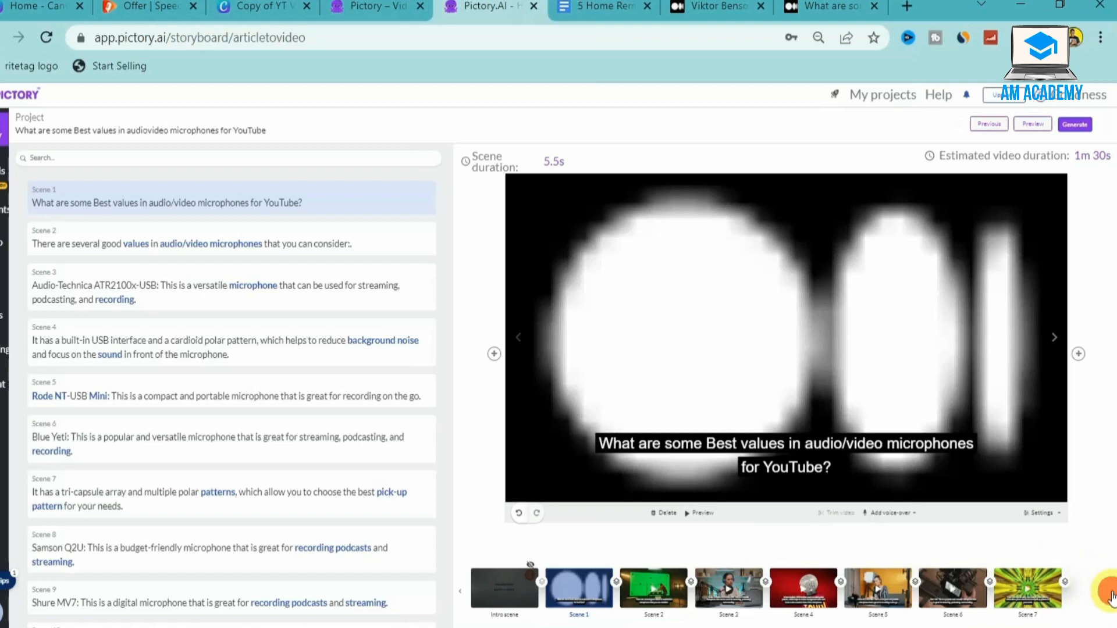
# - Look through the storyboard timeline up to the outro scene and back, and open the visuals library
pyautogui.click(1111, 592)
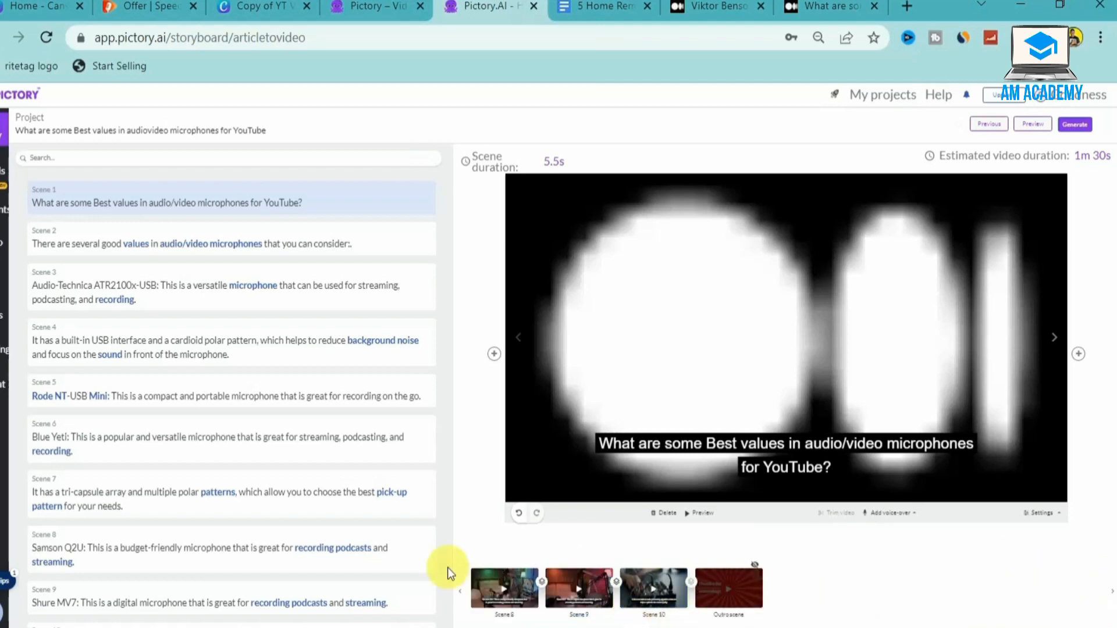
pyautogui.click(459, 592)
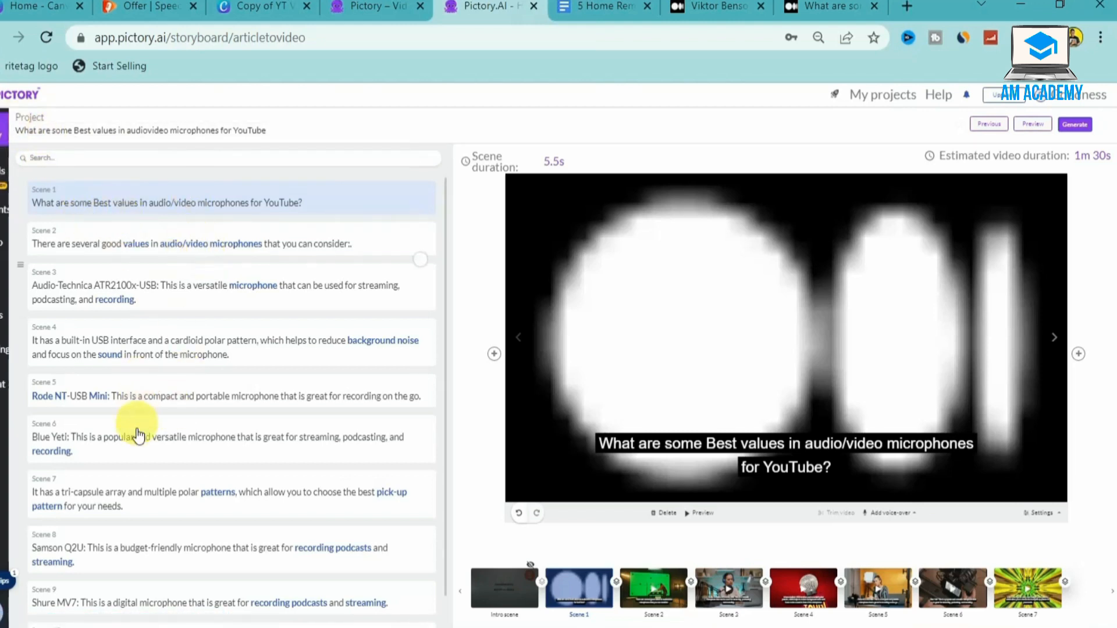
pyautogui.click(2, 154)
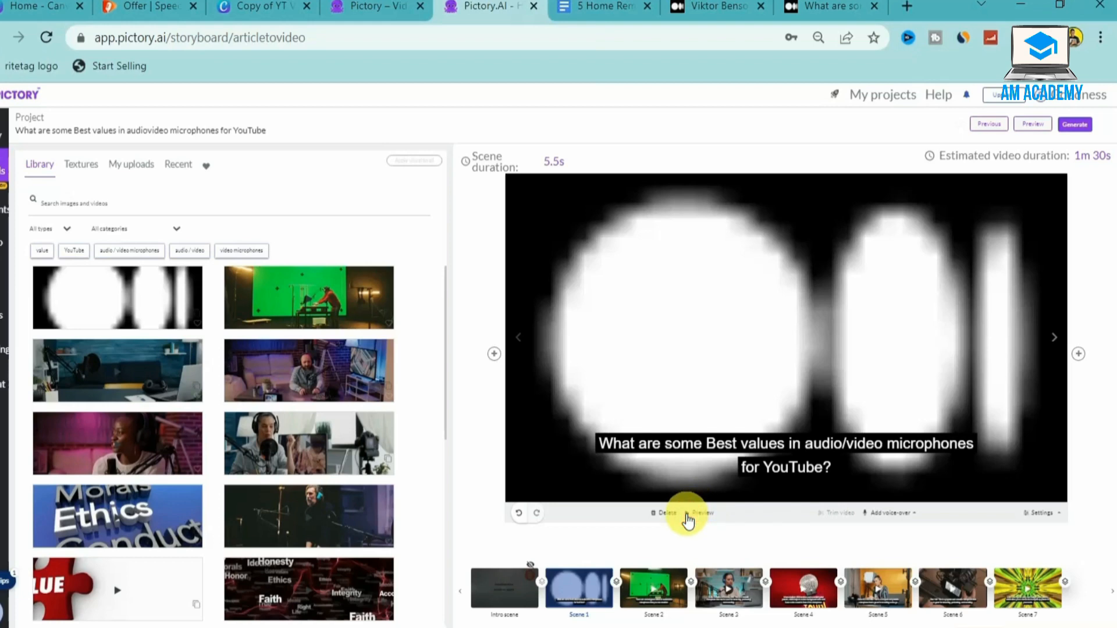
# - Preview scene 1 and replace its visual with the library clip of a woman in headphones speaking into a microphone beside a camera
pyautogui.hotkey('ctrl', '+')
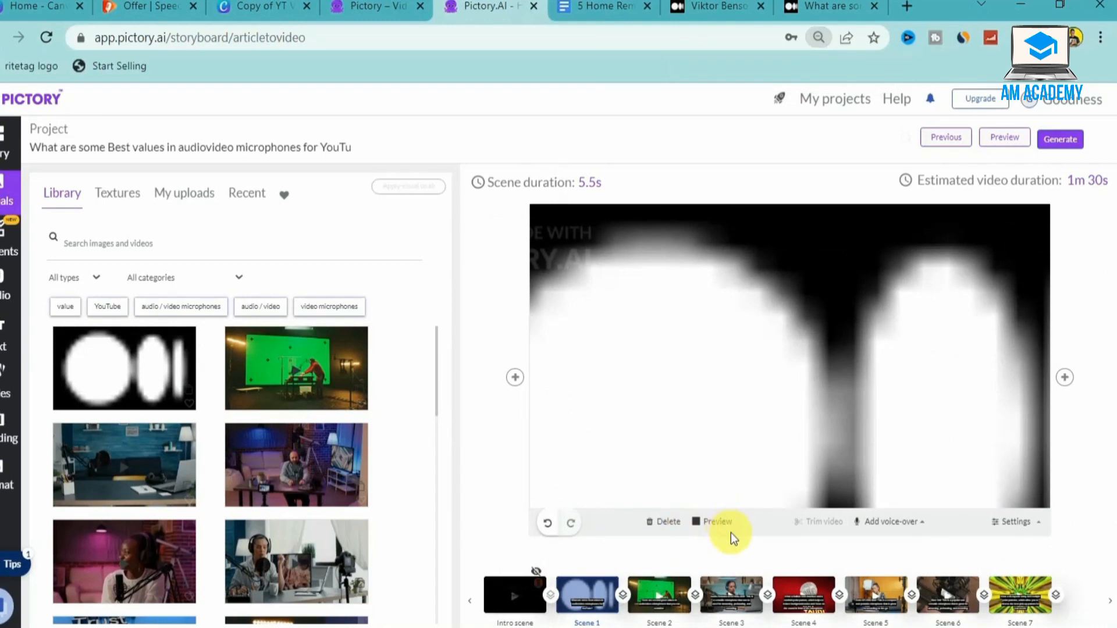
pyautogui.click(697, 528)
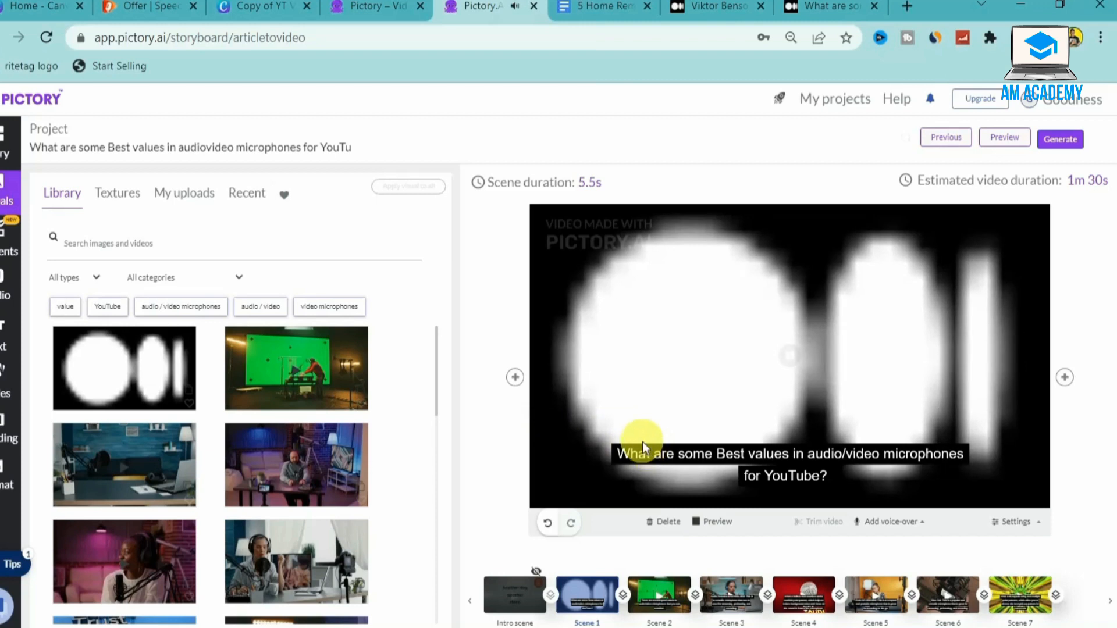
pyautogui.click(696, 523)
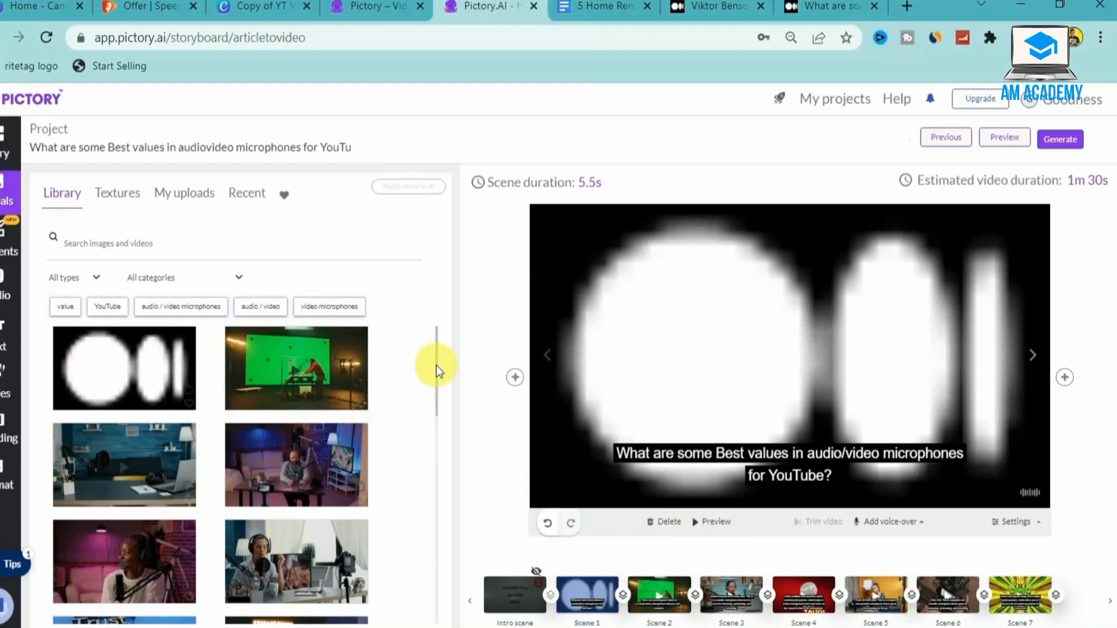
pyautogui.moveTo(436, 365); pyautogui.dragTo(438, 400)
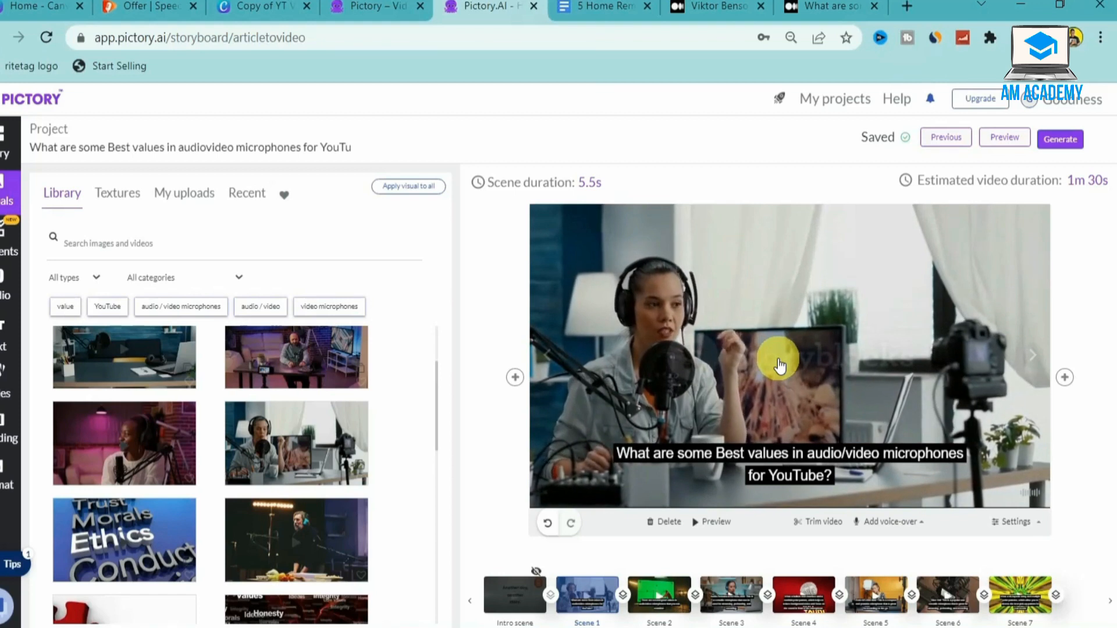
# - Review the visuals and captions of scenes 2, 3 and 4 in the storyboard
pyautogui.click(660, 586)
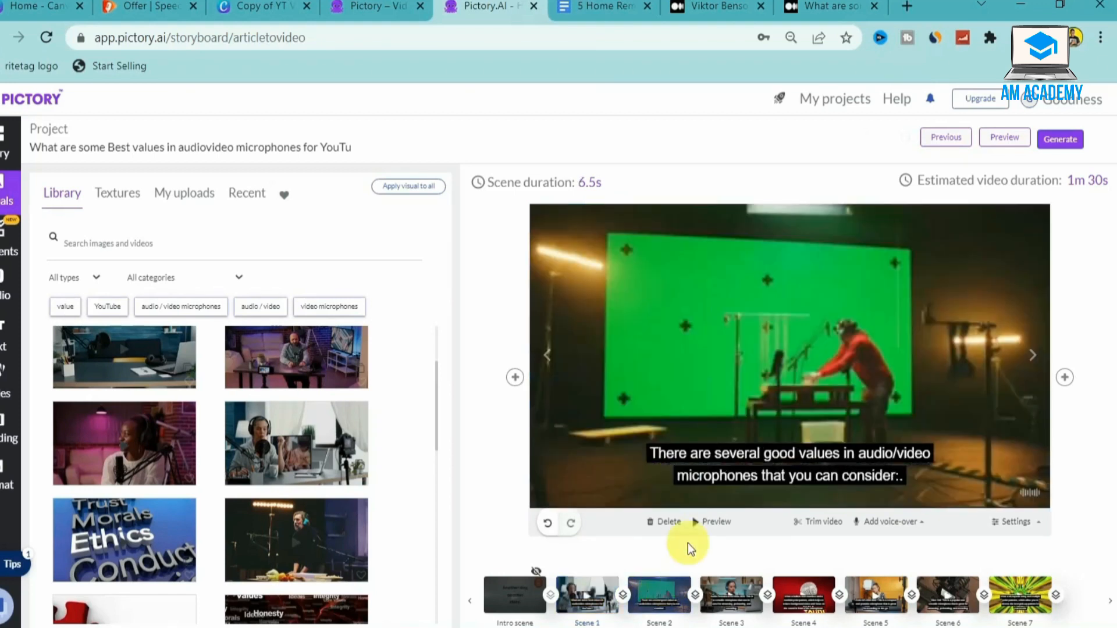
pyautogui.click(733, 594)
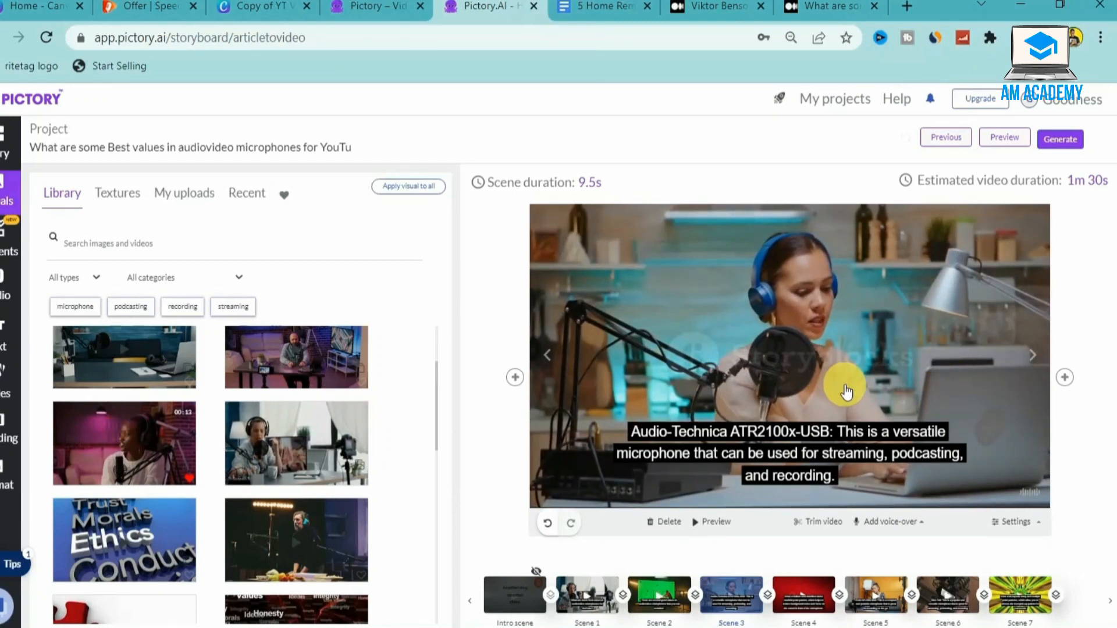
pyautogui.click(801, 600)
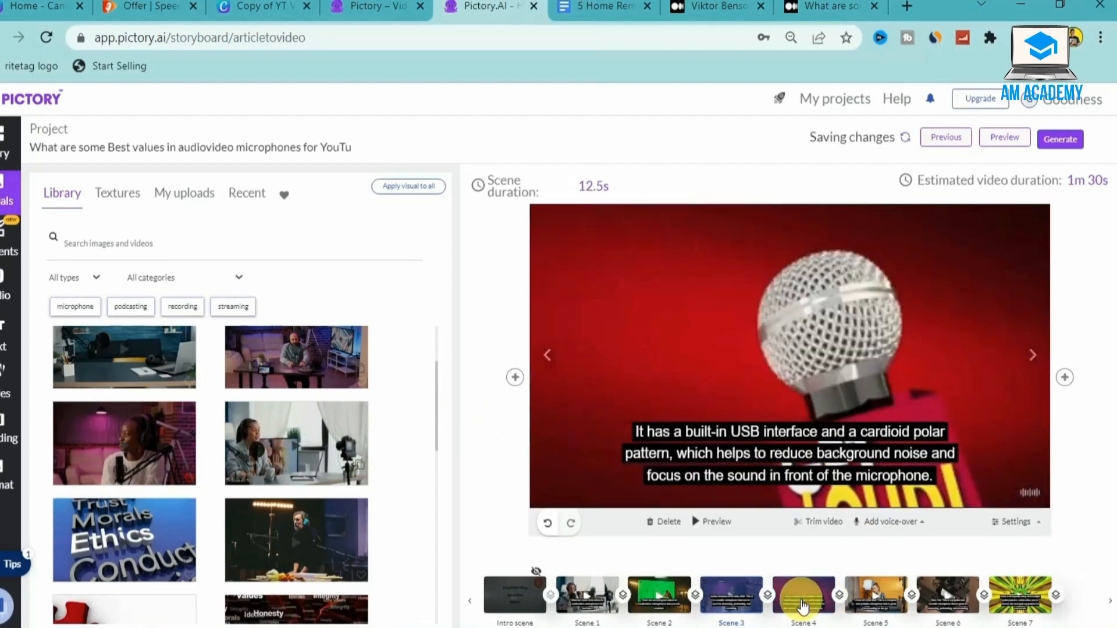
# - Review the visuals and captions of scenes 5 and 6 and compare them with the source Medium article
pyautogui.click(888, 591)
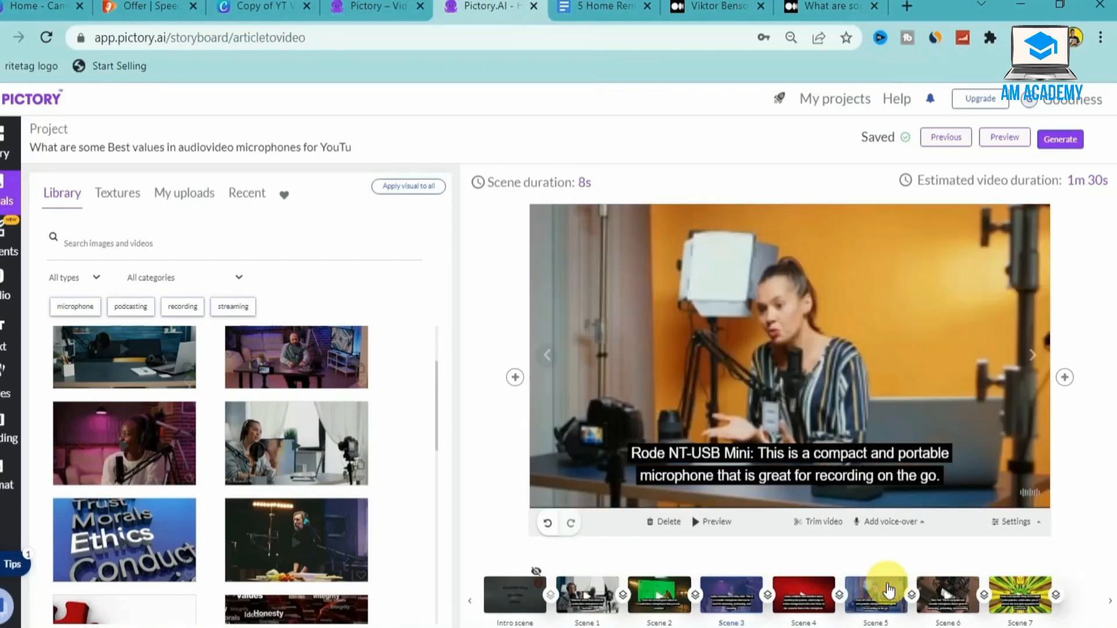
pyautogui.click(932, 605)
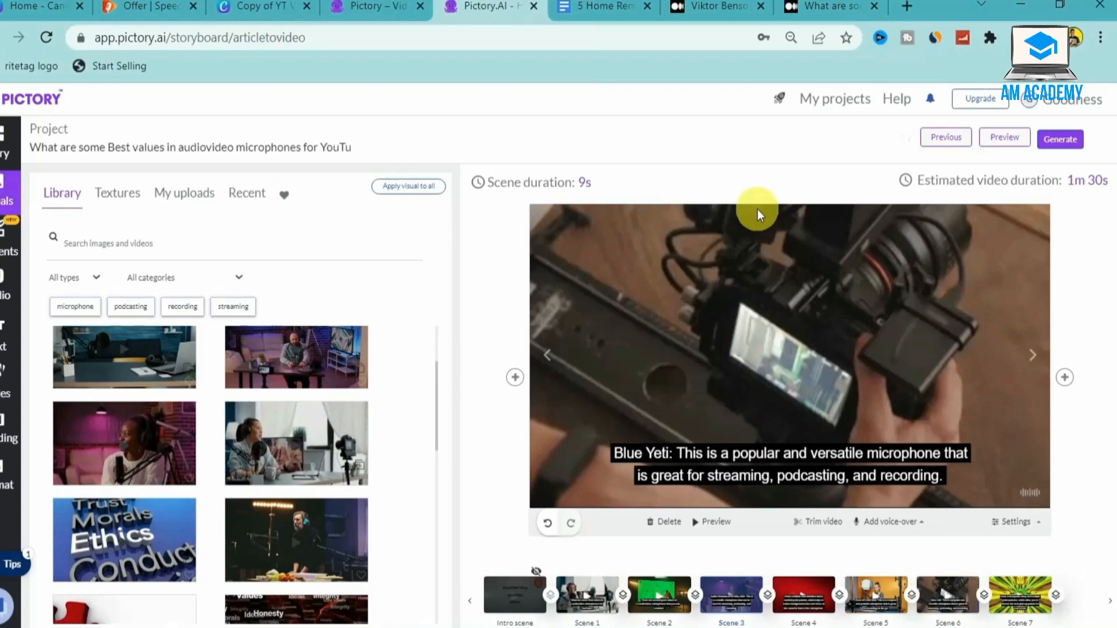
pyautogui.click(838, 5)
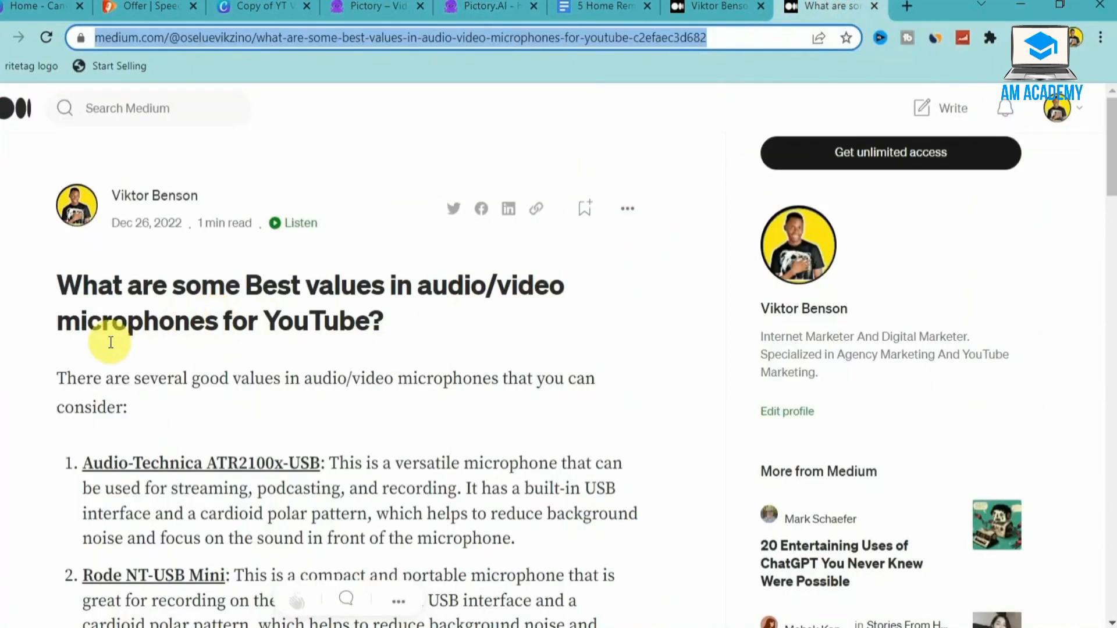
pyautogui.moveTo(1109, 184); pyautogui.dragTo(1108, 210)
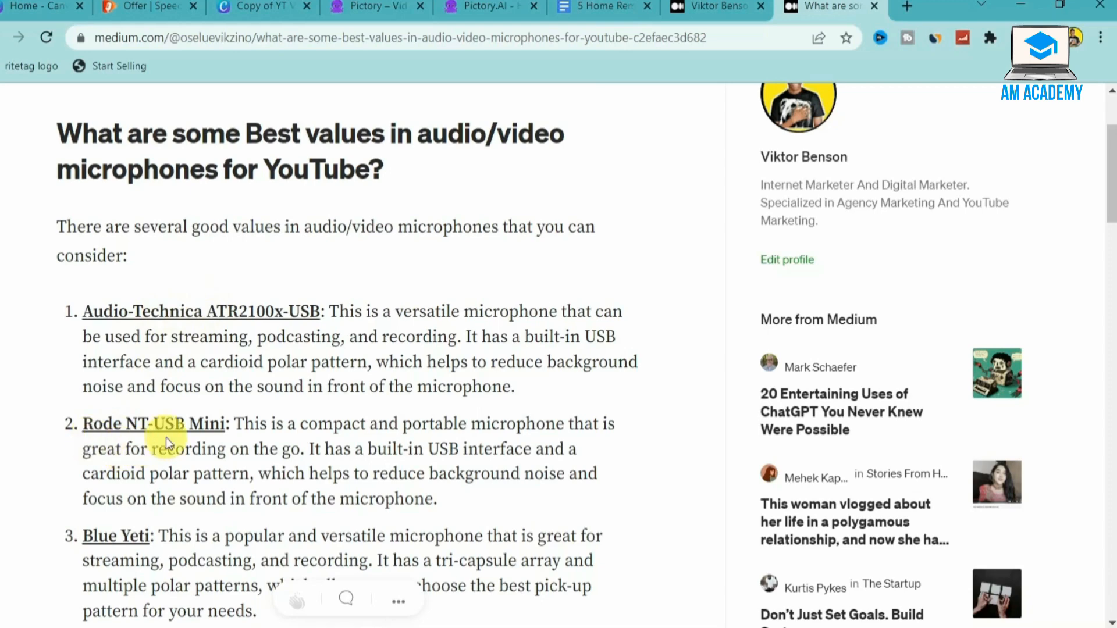
pyautogui.click(464, 5)
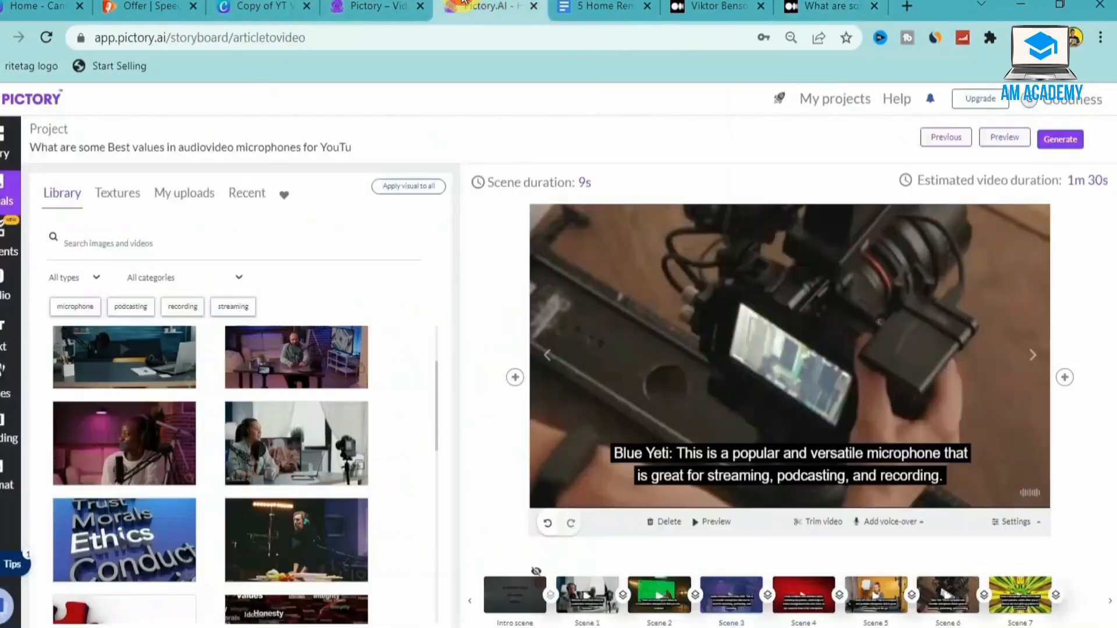
# - Look over the uploads, stickers and background music, and apply the US English male voice-over Matthew to the video
pyautogui.click(172, 190)
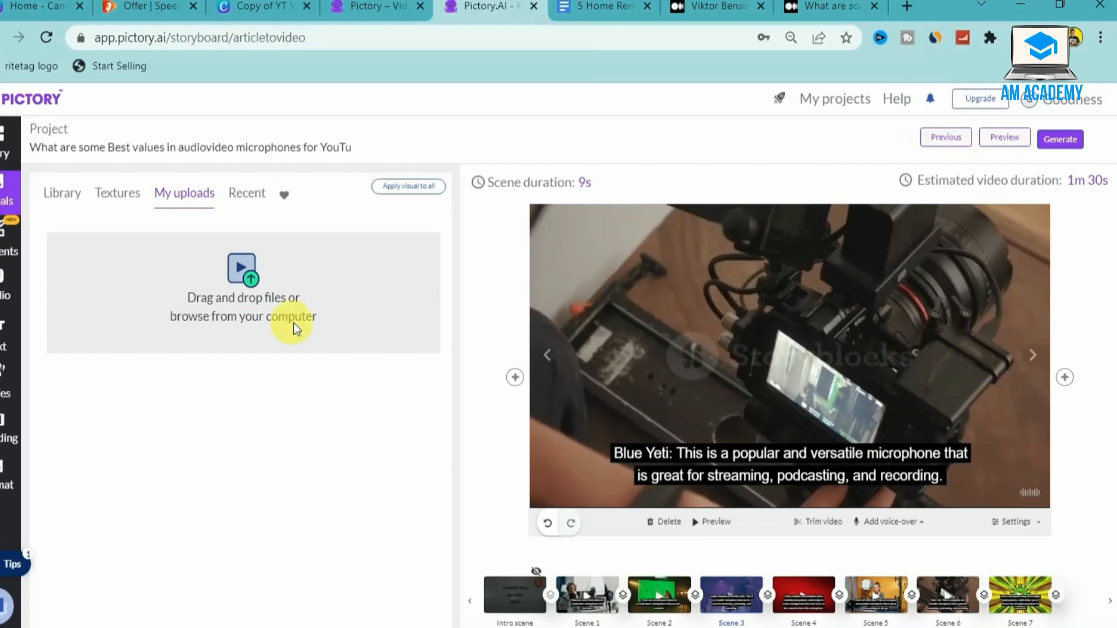
pyautogui.click(7, 244)
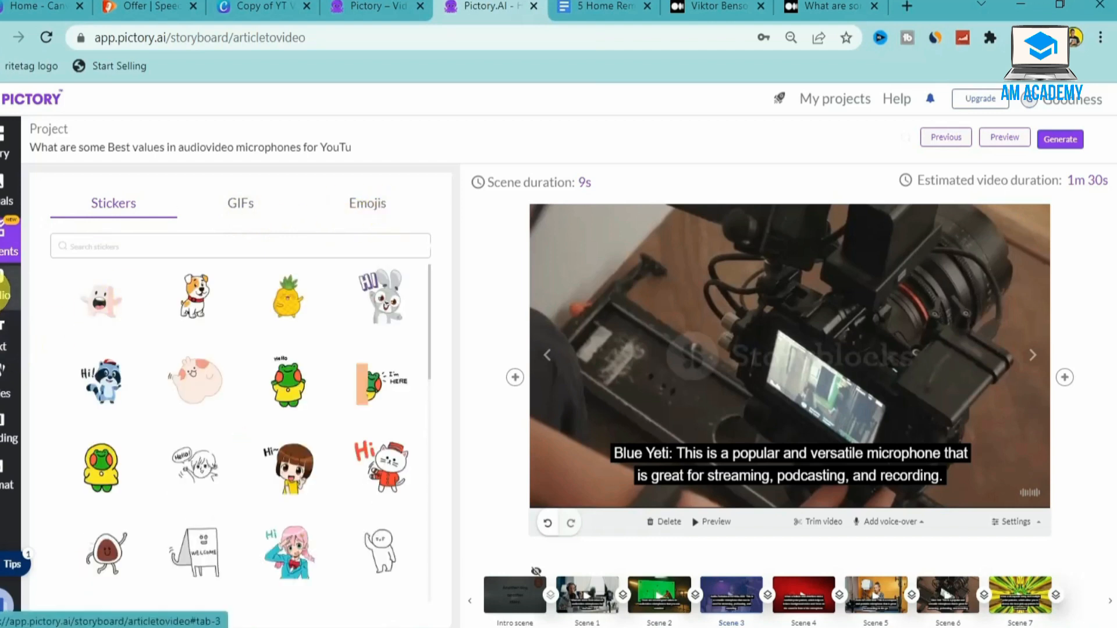
pyautogui.click(6, 291)
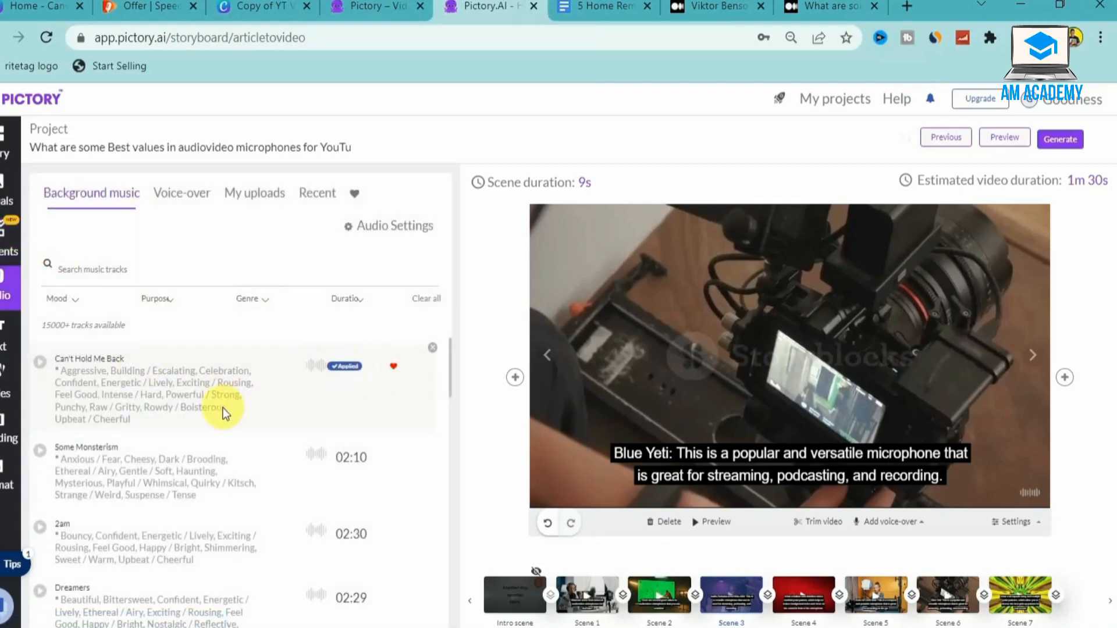
pyautogui.click(173, 195)
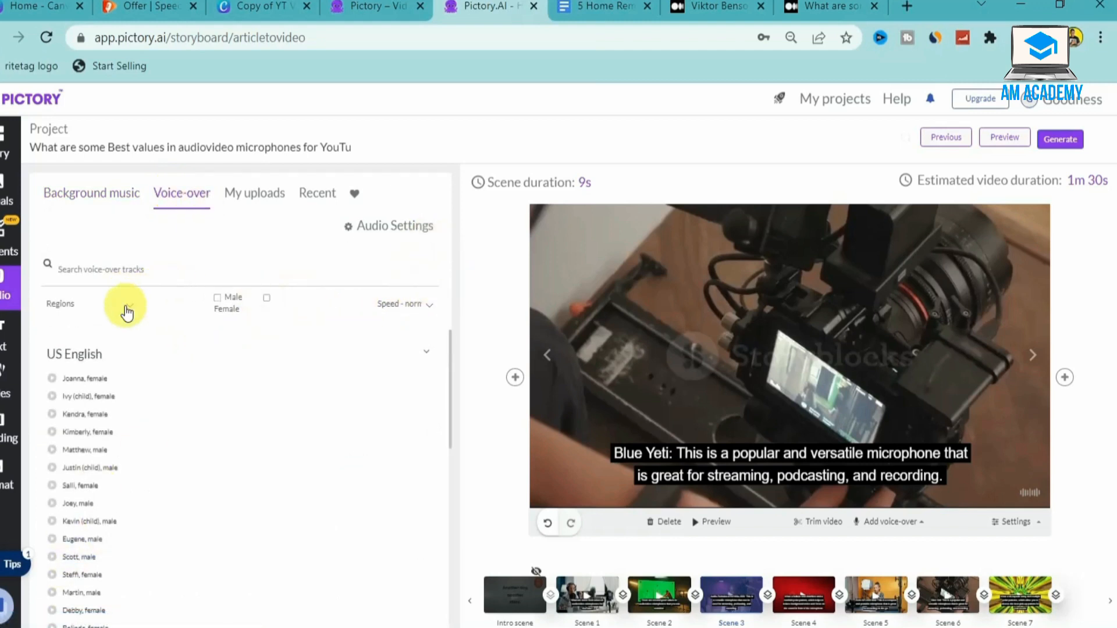
pyautogui.click(216, 298)
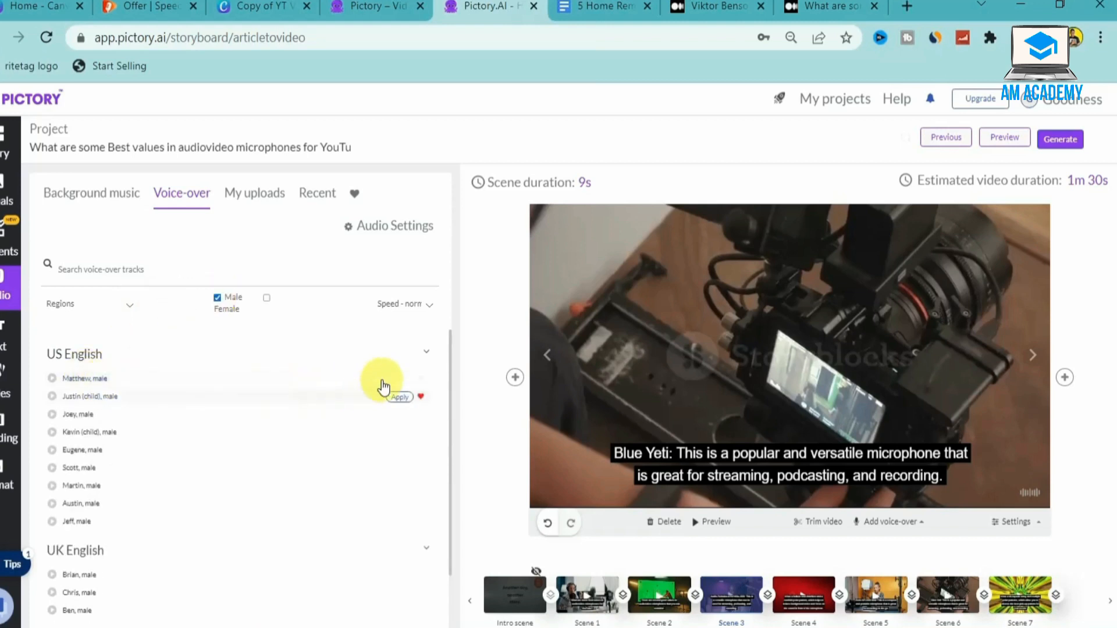
pyautogui.click(396, 379)
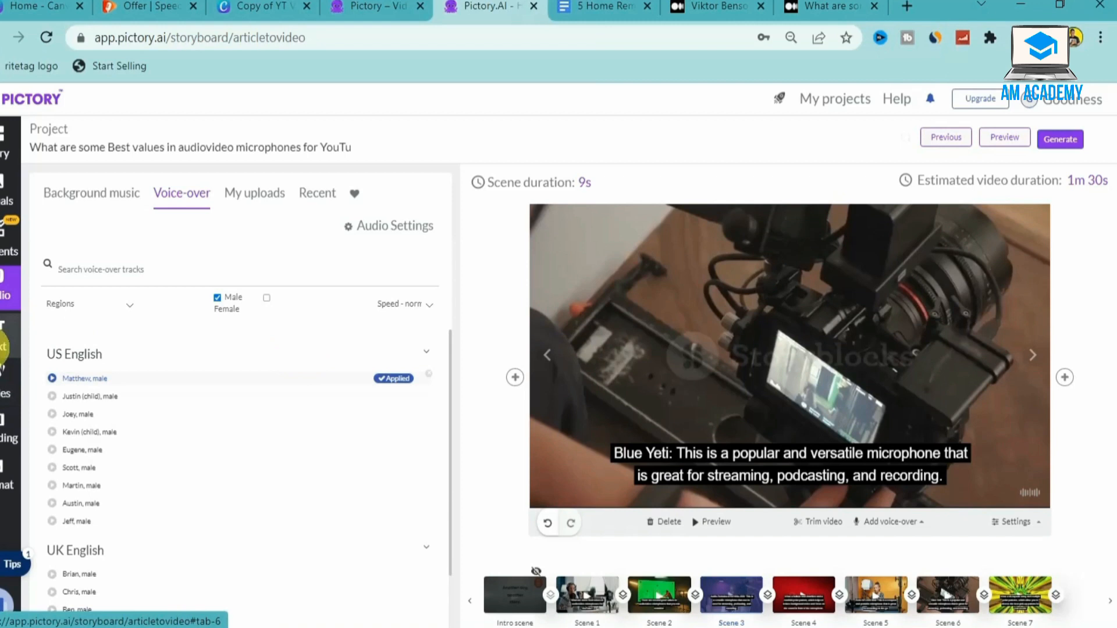
# - Look through the text formats, styles library, intro branding options, and the resolution and aspect ratio settings
pyautogui.click(3, 346)
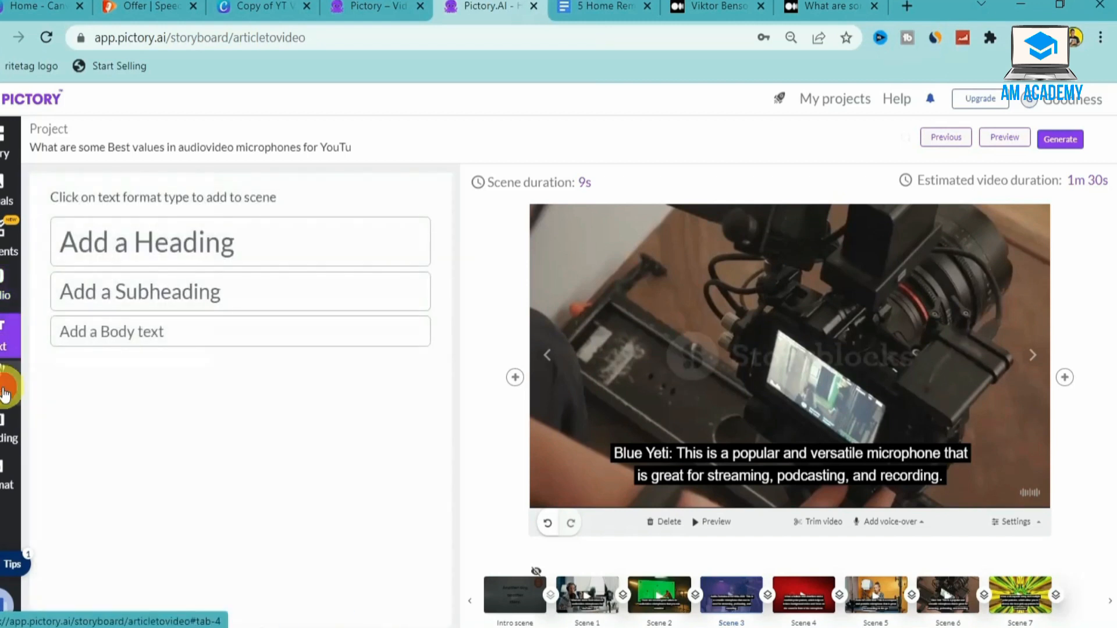
pyautogui.click(5, 393)
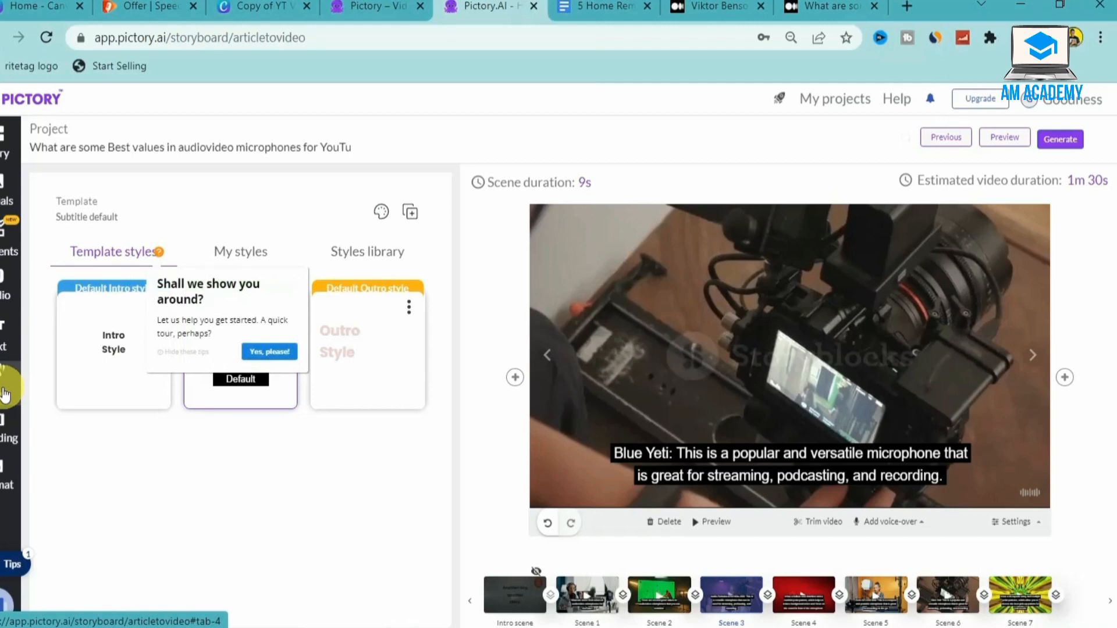
pyautogui.click(383, 255)
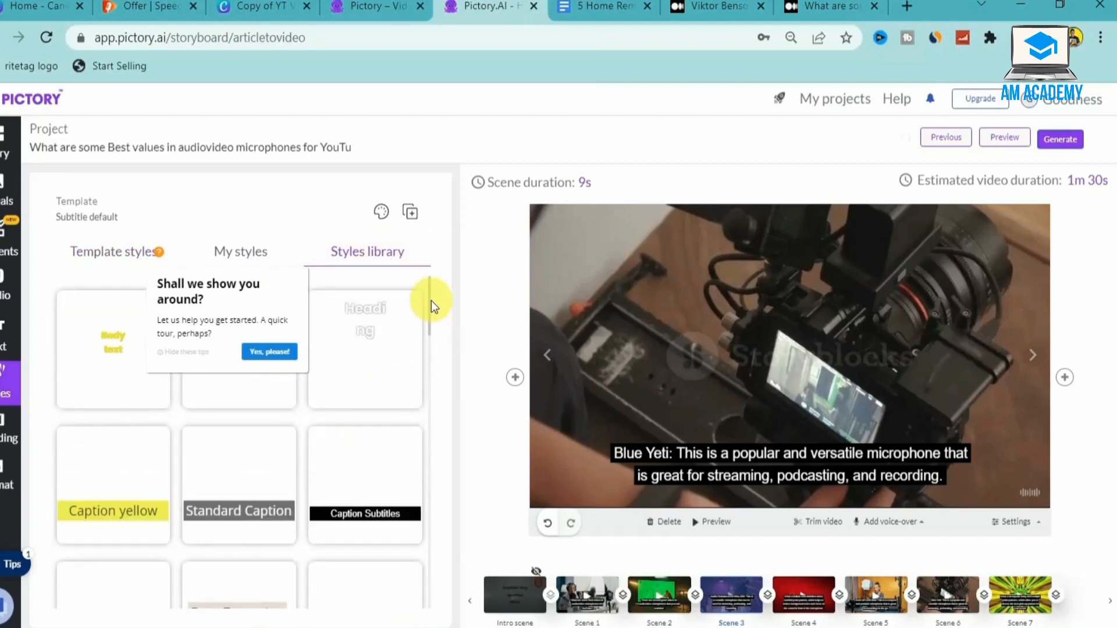
pyautogui.moveTo(431, 301); pyautogui.dragTo(428, 364)
pyautogui.scroll(3, 430, 356)
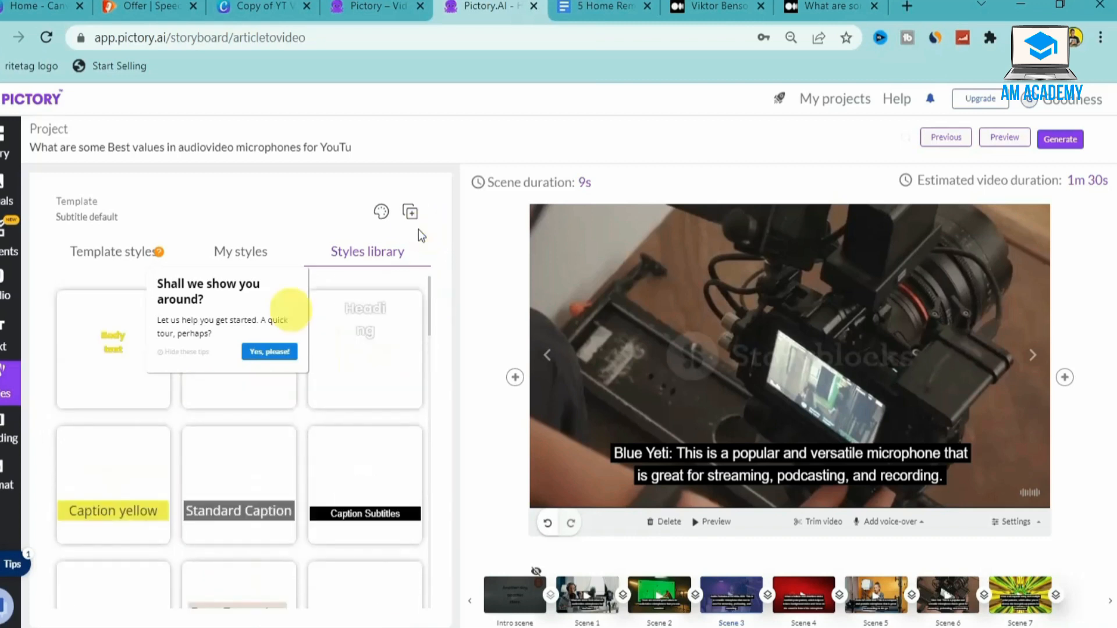
pyautogui.click(4, 431)
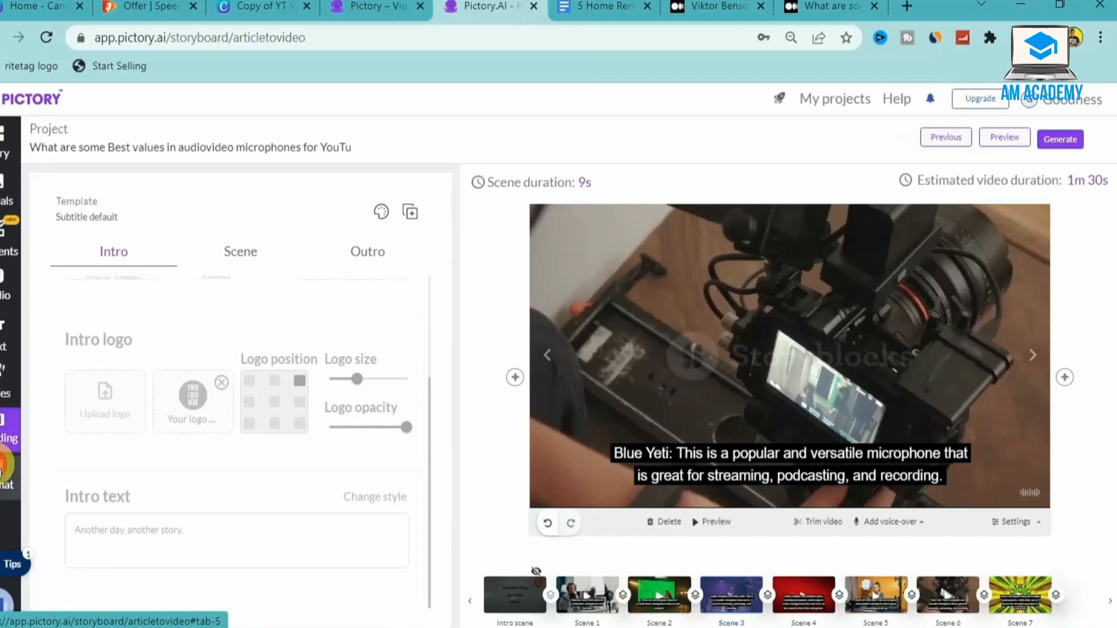
pyautogui.click(3, 468)
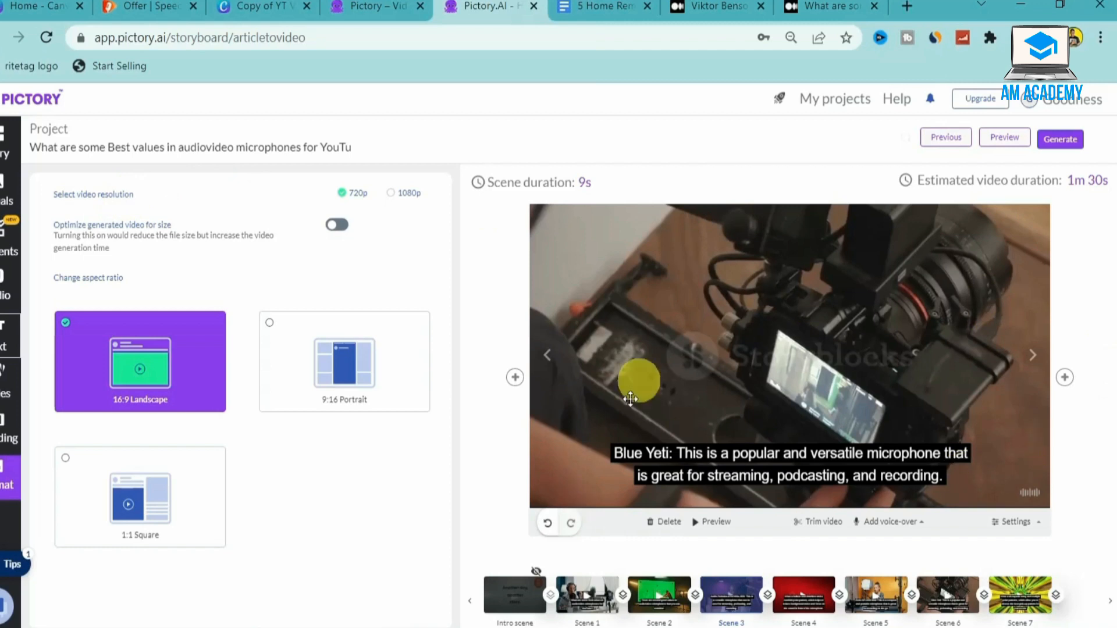
# - Play part of the full video preview with its voice-over, close it, and generate the project as a video
pyautogui.click(1002, 139)
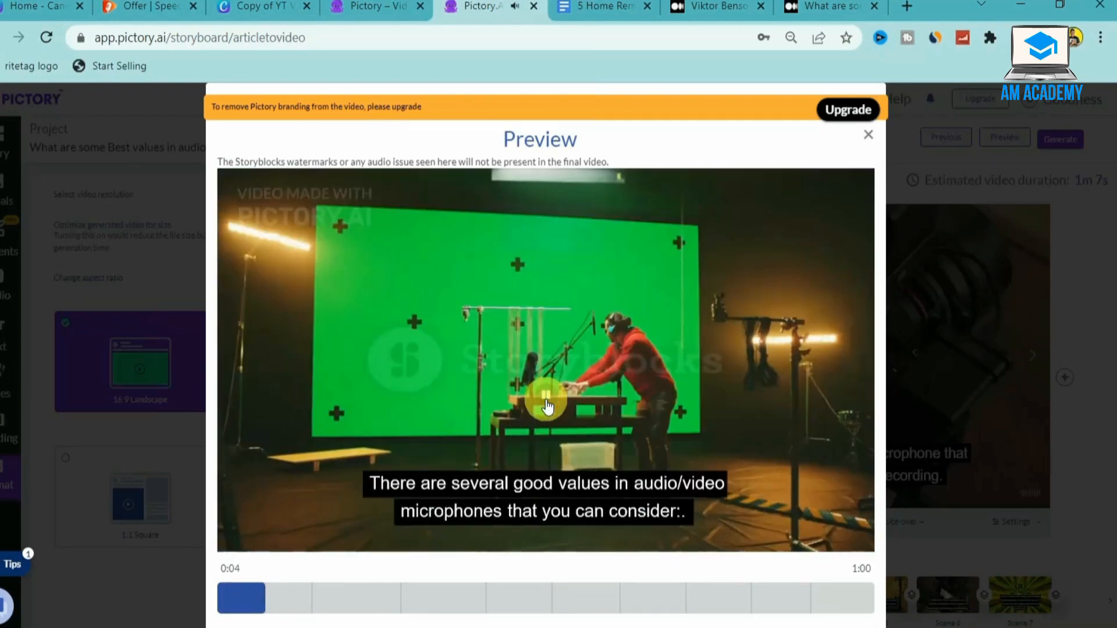
pyautogui.click(547, 404)
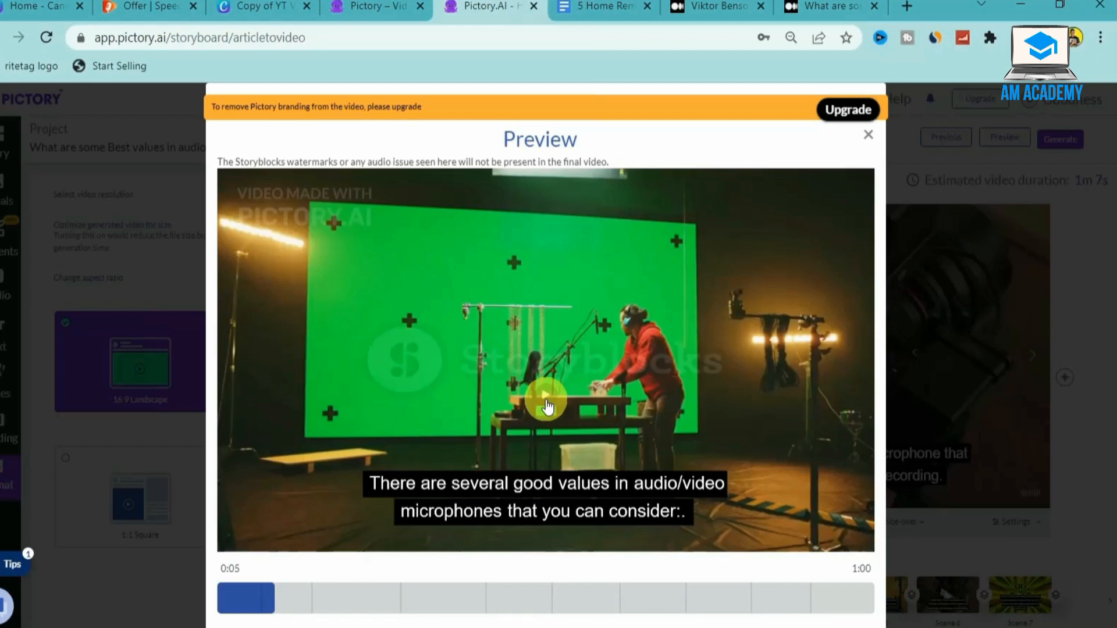
pyautogui.click(547, 402)
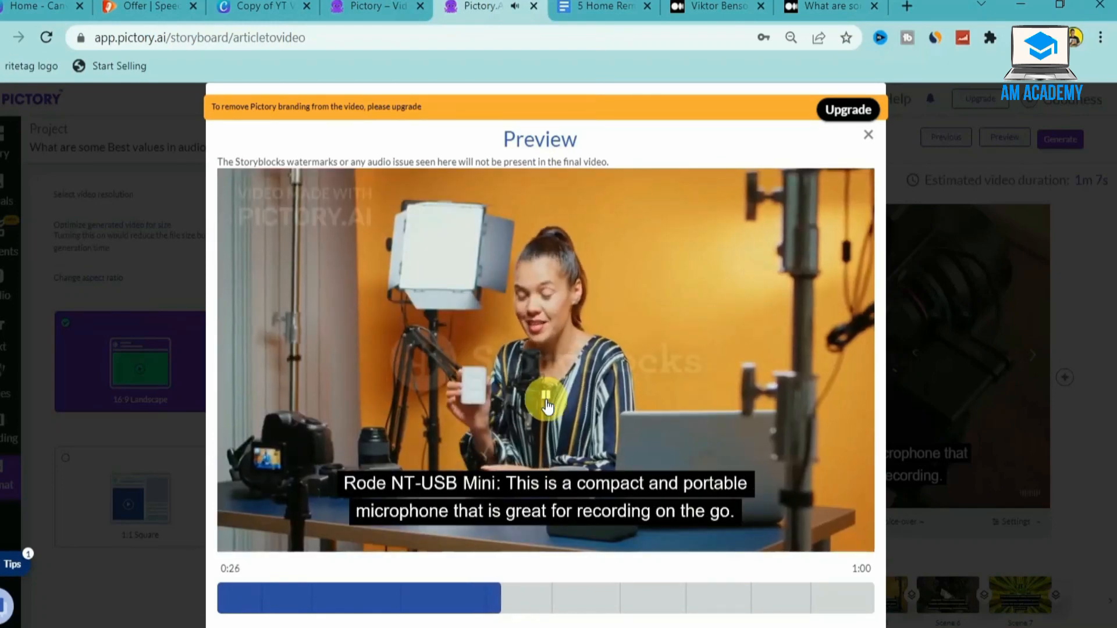
pyautogui.click(547, 404)
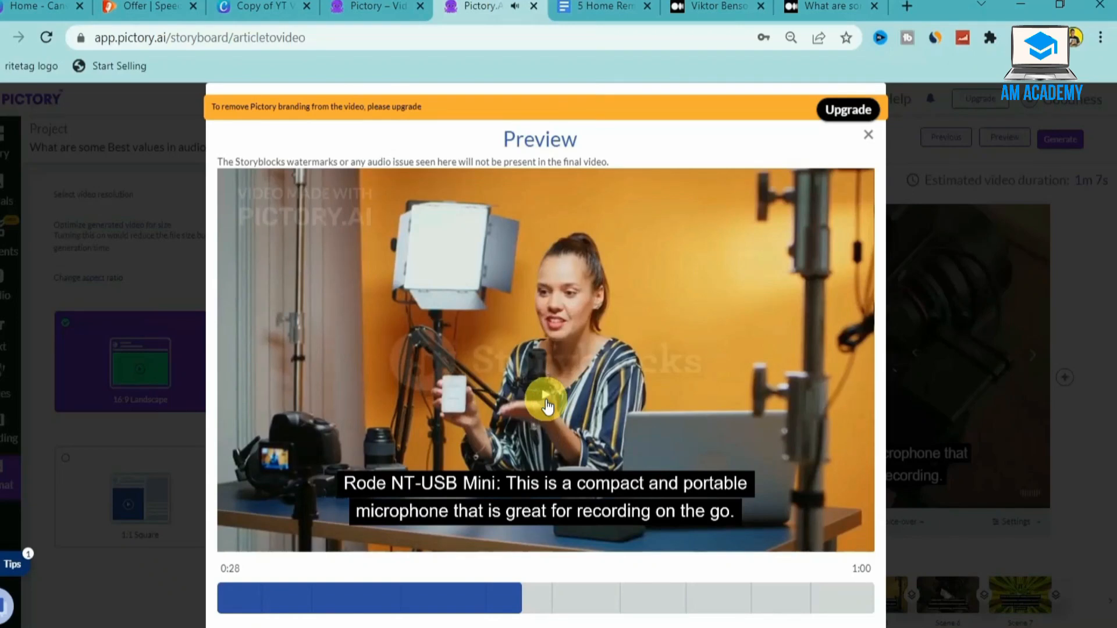
pyautogui.click(869, 136)
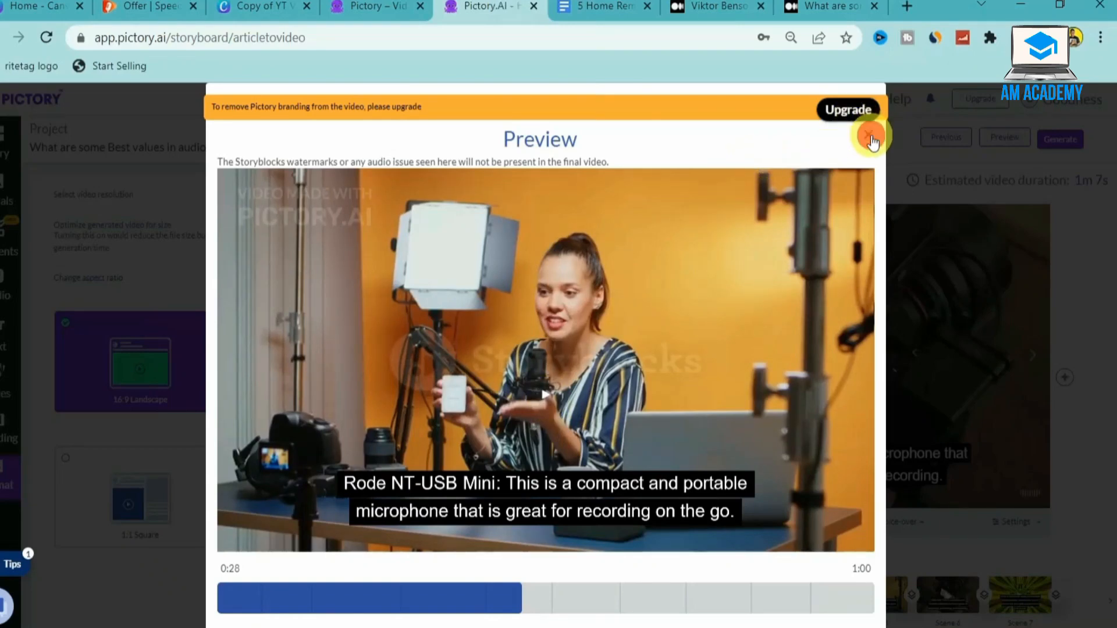
pyautogui.click(1052, 143)
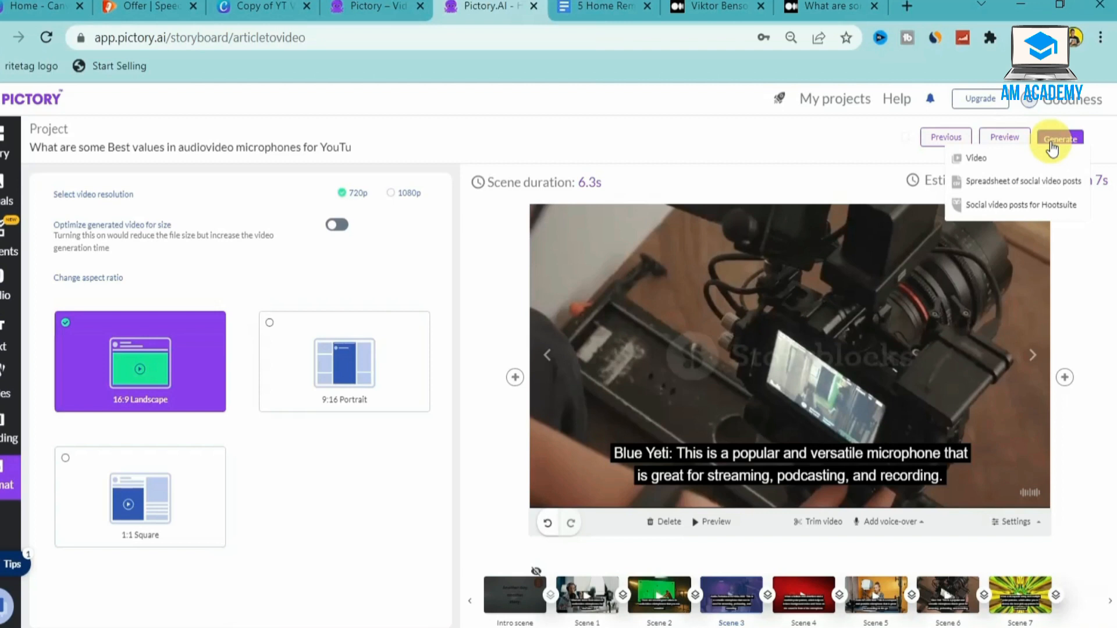
pyautogui.click(1009, 158)
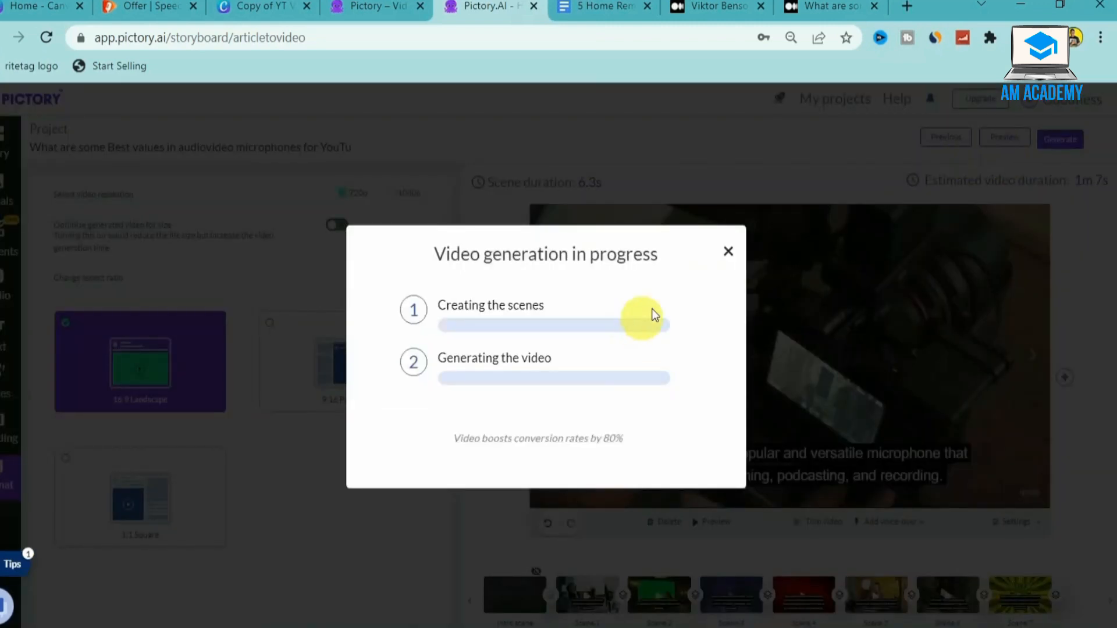
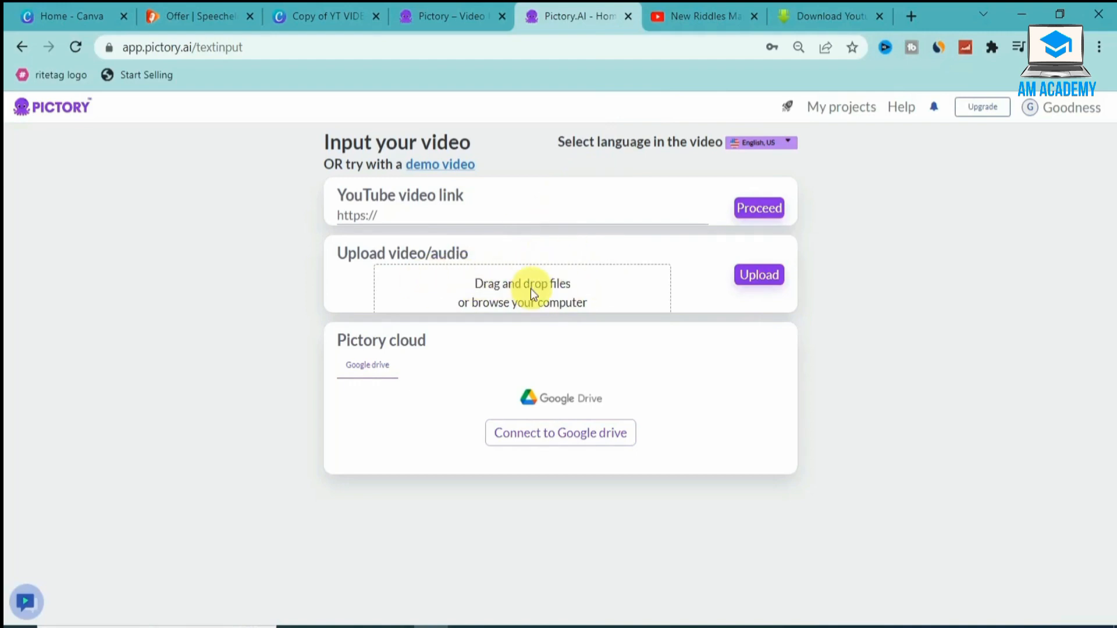
# - Look at the Bright Side riddles video on YouTube and the YouTube download page, and return to Pictory's video input page
pyautogui.click(719, 9)
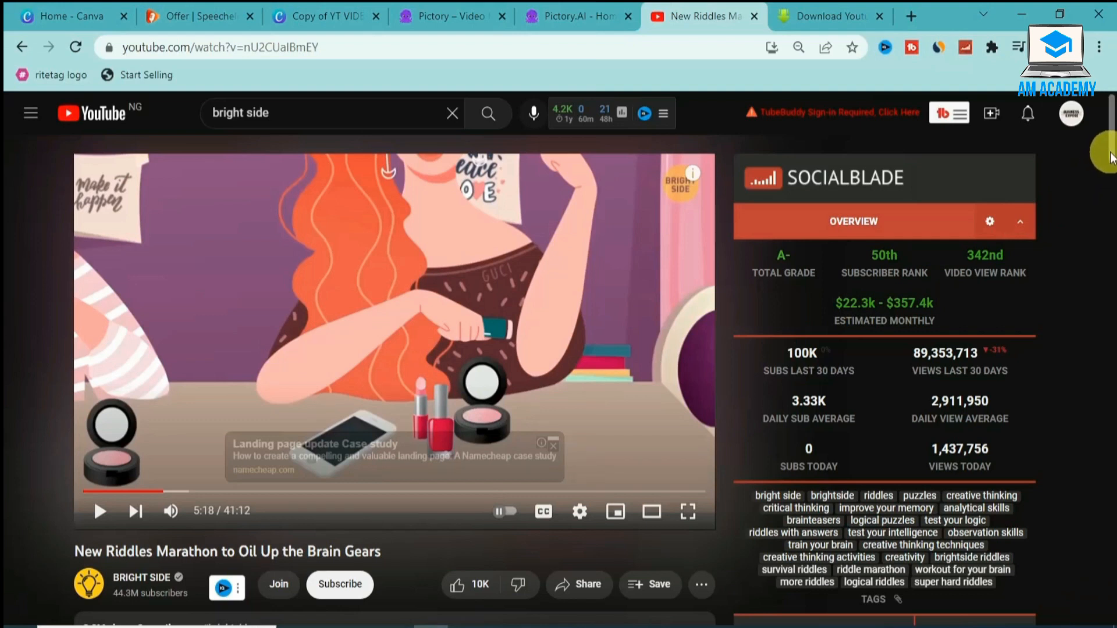
pyautogui.scroll(-1, 1108, 157)
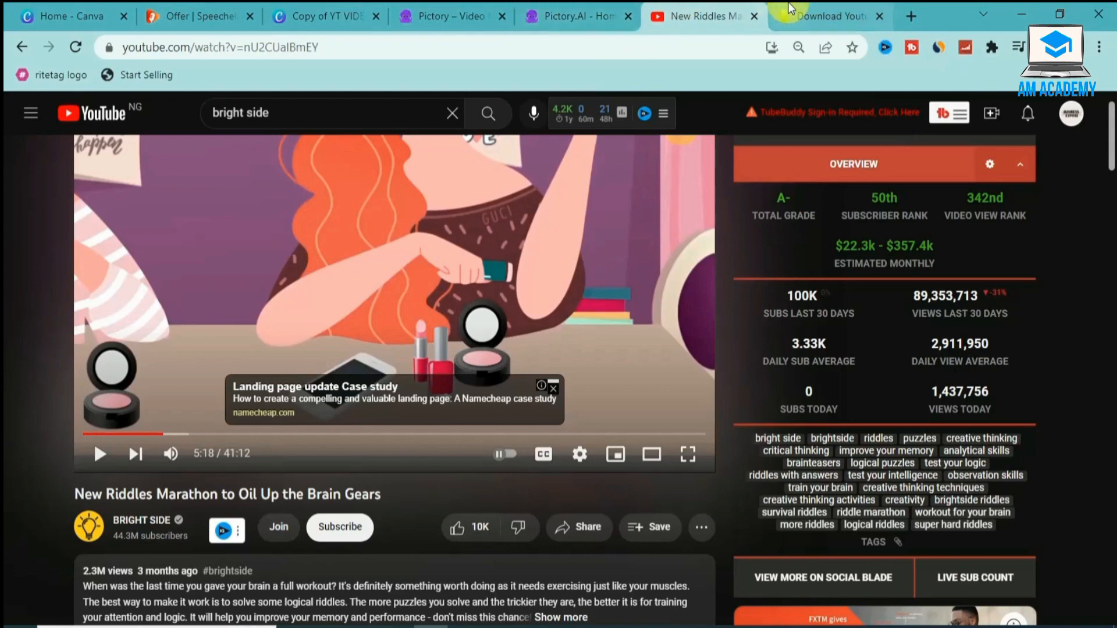
pyautogui.click(826, 16)
pyautogui.click(581, 11)
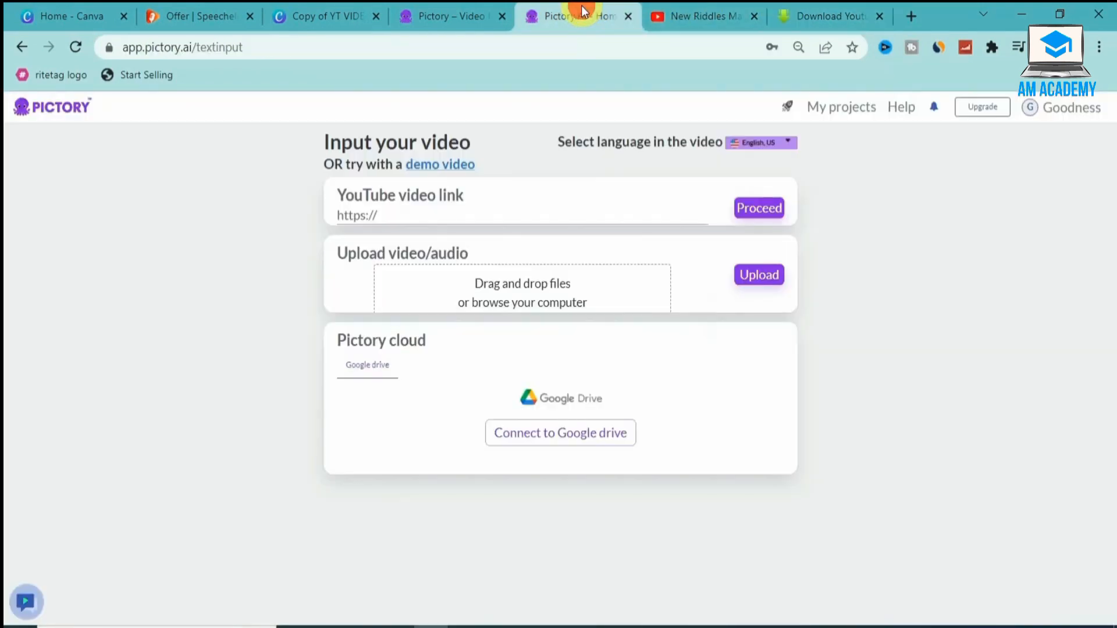
# - Upload "New Riddles Marathon to Oil Up the Brain Gears.mp4" from Downloads and have it transcribed with 1 speaker
pyautogui.click(529, 284)
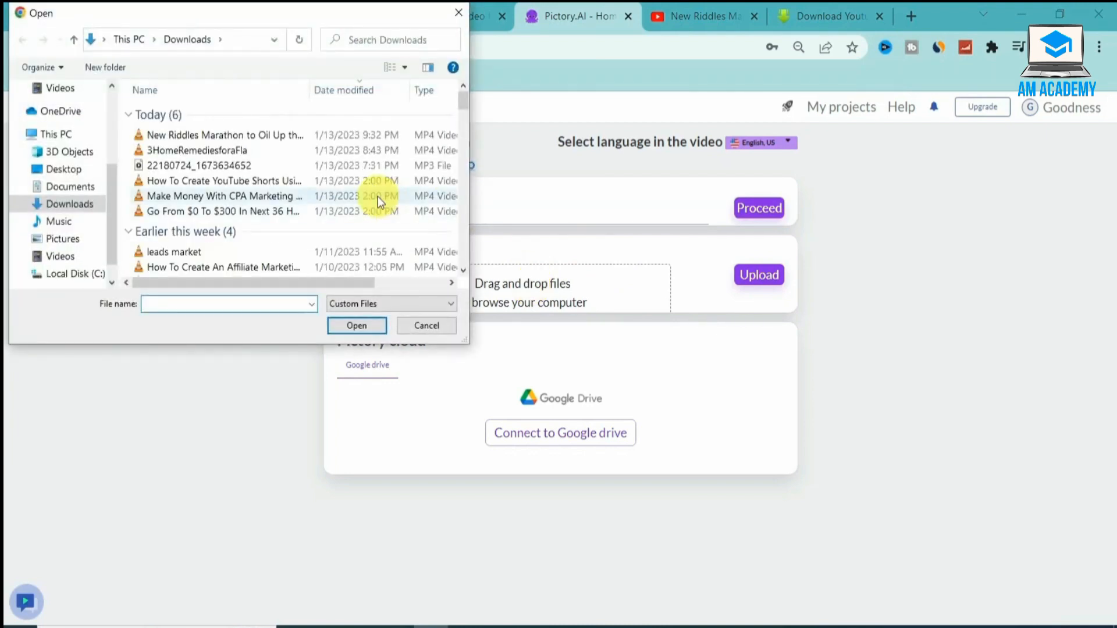
pyautogui.click(259, 135)
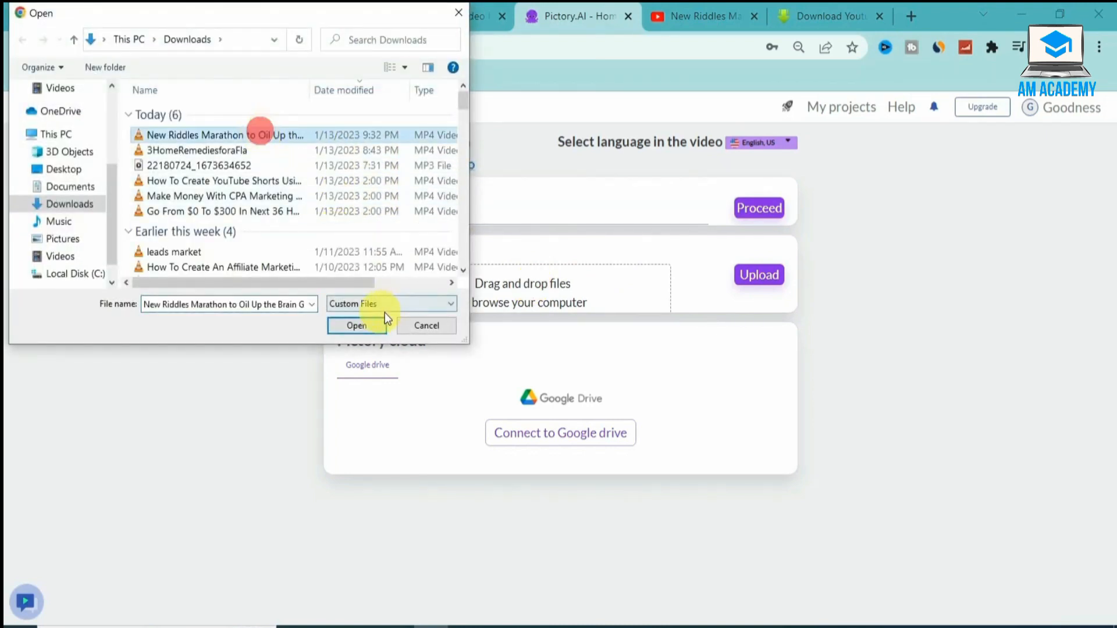
pyautogui.click(366, 324)
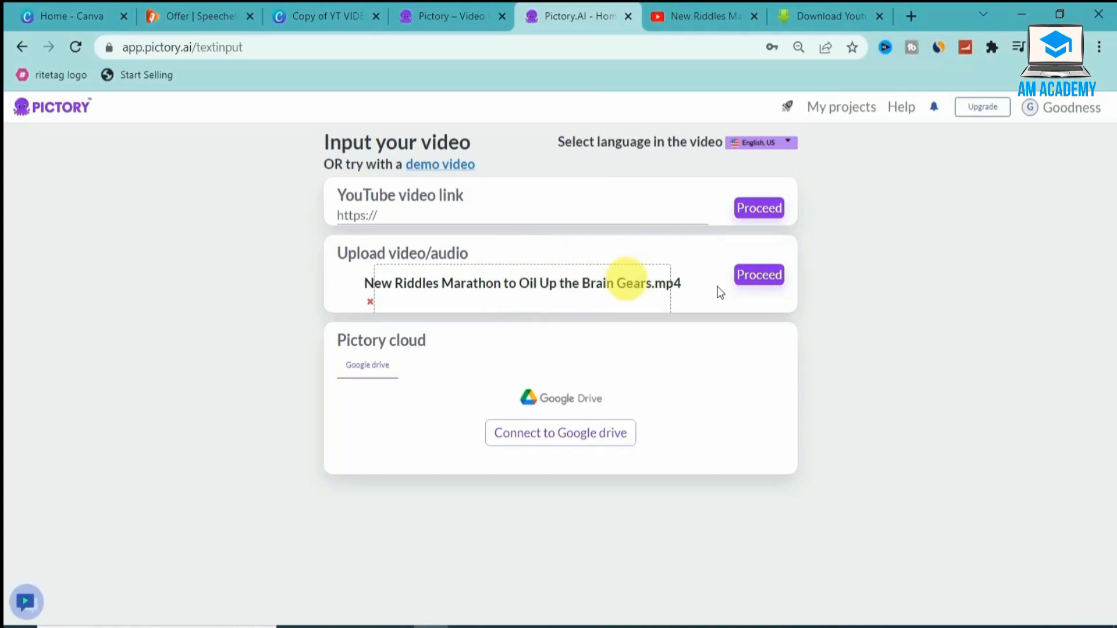
pyautogui.click(767, 276)
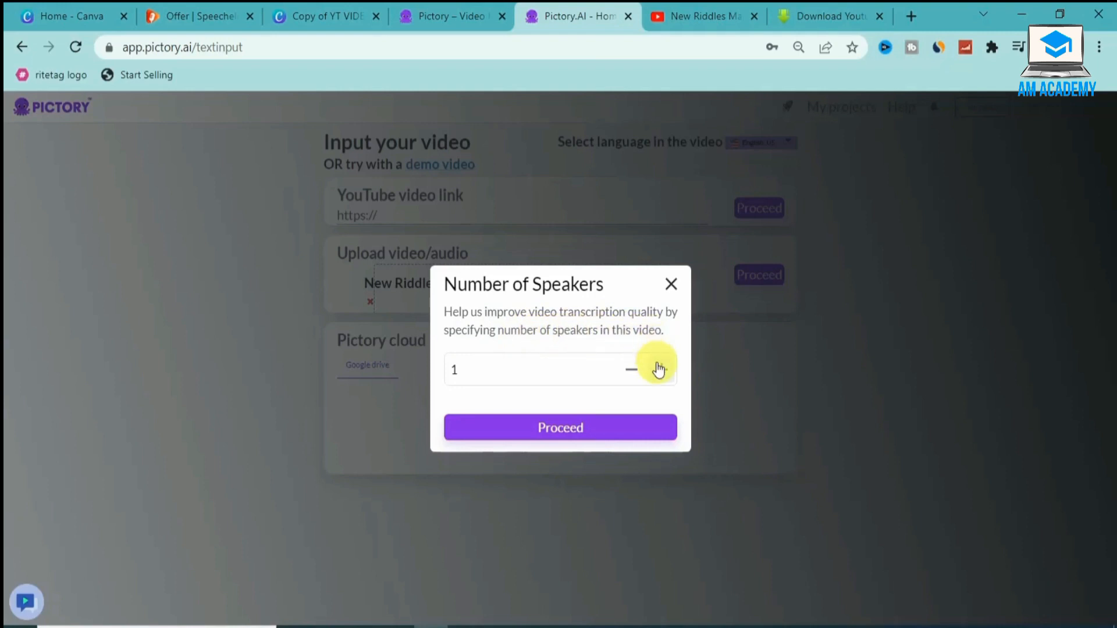
pyautogui.click(595, 426)
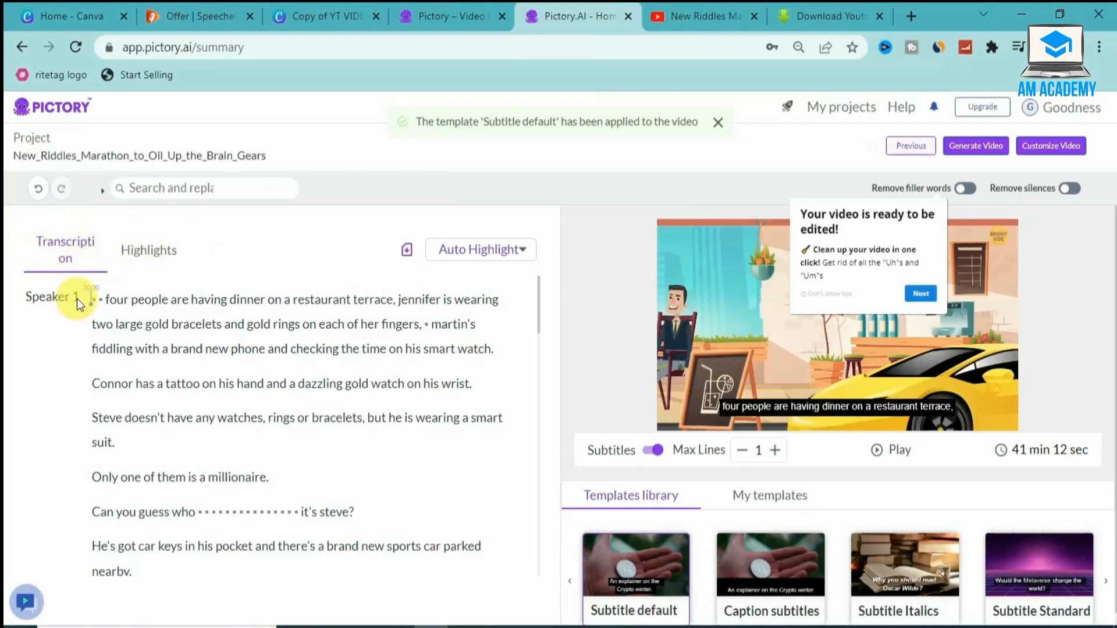
# - Look over the uploaded video's transcription, subtitle preview and templates library
pyautogui.moveTo(538, 291)
pyautogui.mouseDown()
pyautogui.moveTo(536, 399)
pyautogui.moveTo(543, 273)
pyautogui.mouseUp()
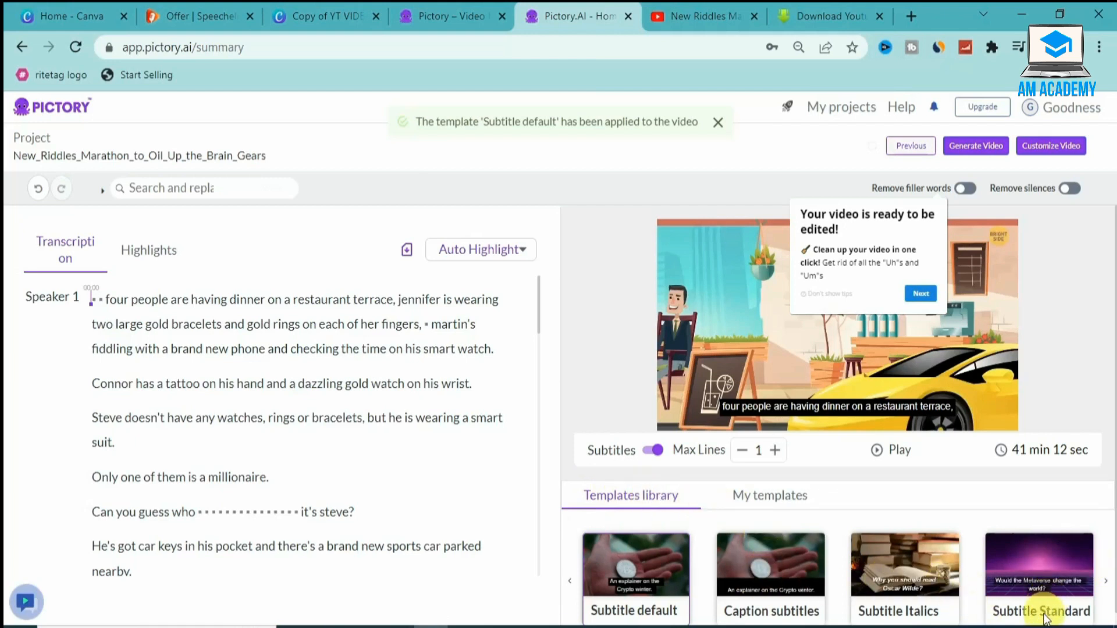
pyautogui.scroll(-1, 1107, 523)
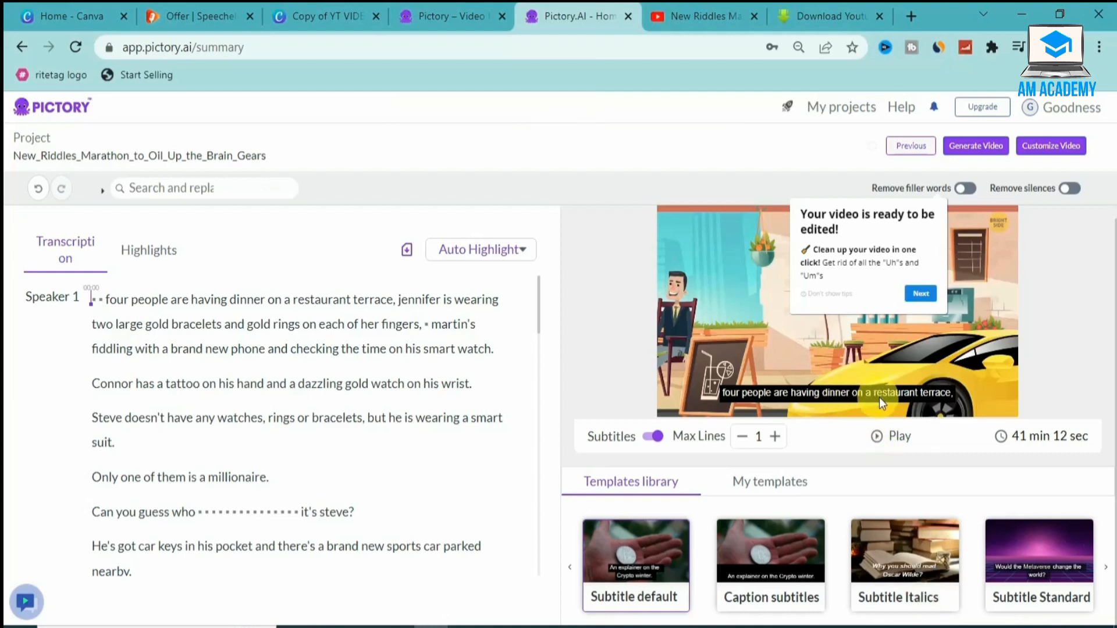
# - Apply the Subtitle Italics template to the riddles video and dismiss the editing tips
pyautogui.click(909, 573)
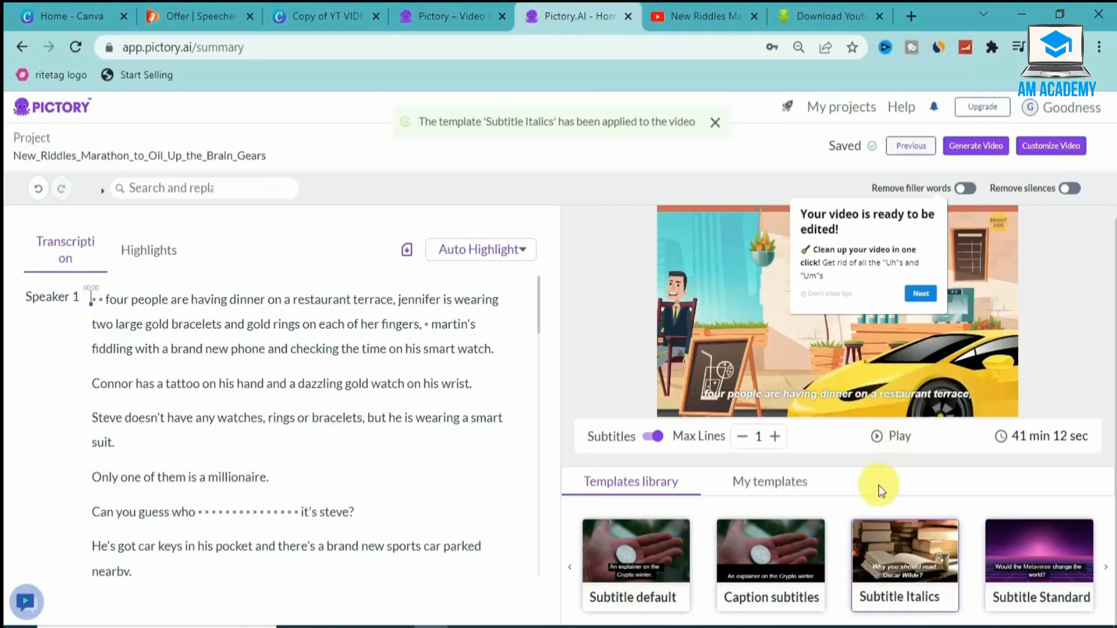
pyautogui.click(919, 294)
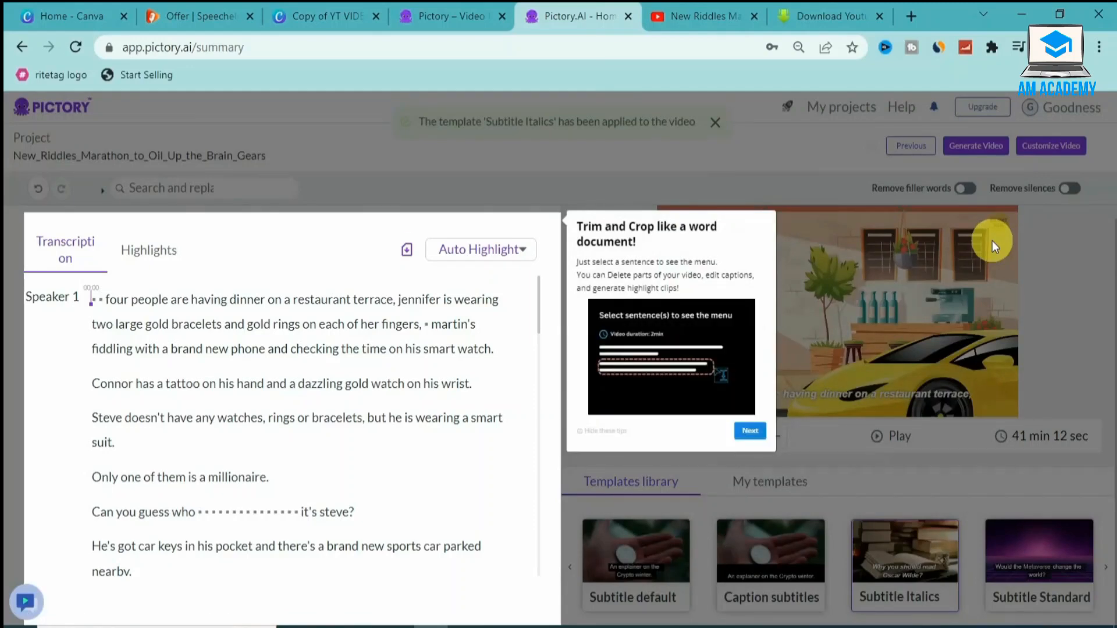
pyautogui.click(992, 240)
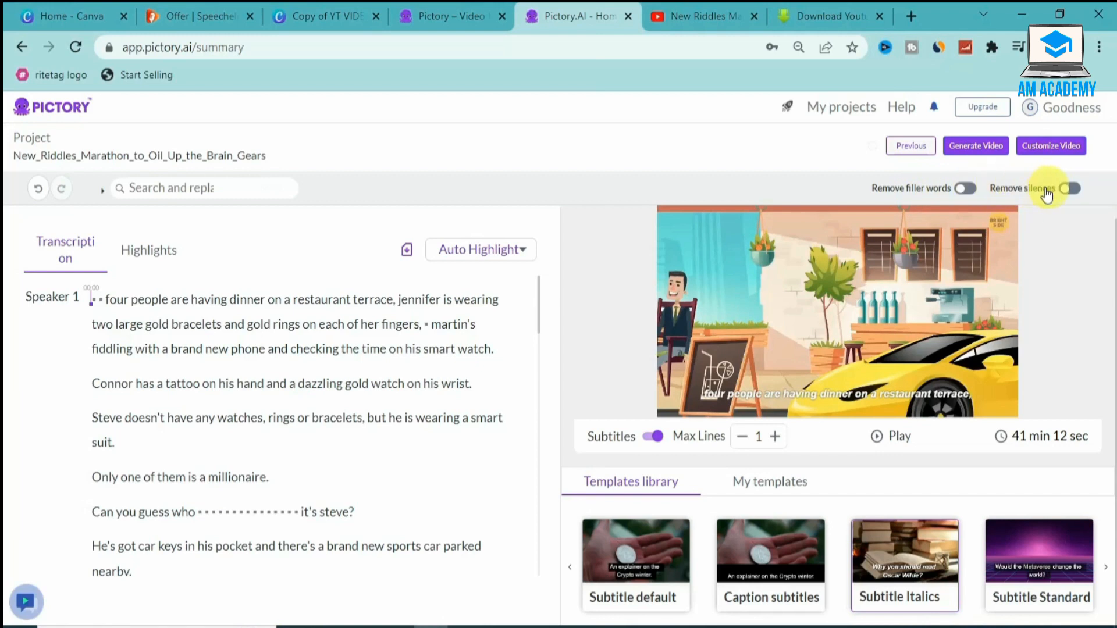
# - Remove filler words and silences of more than 2 seconds from the riddles video
pyautogui.click(963, 195)
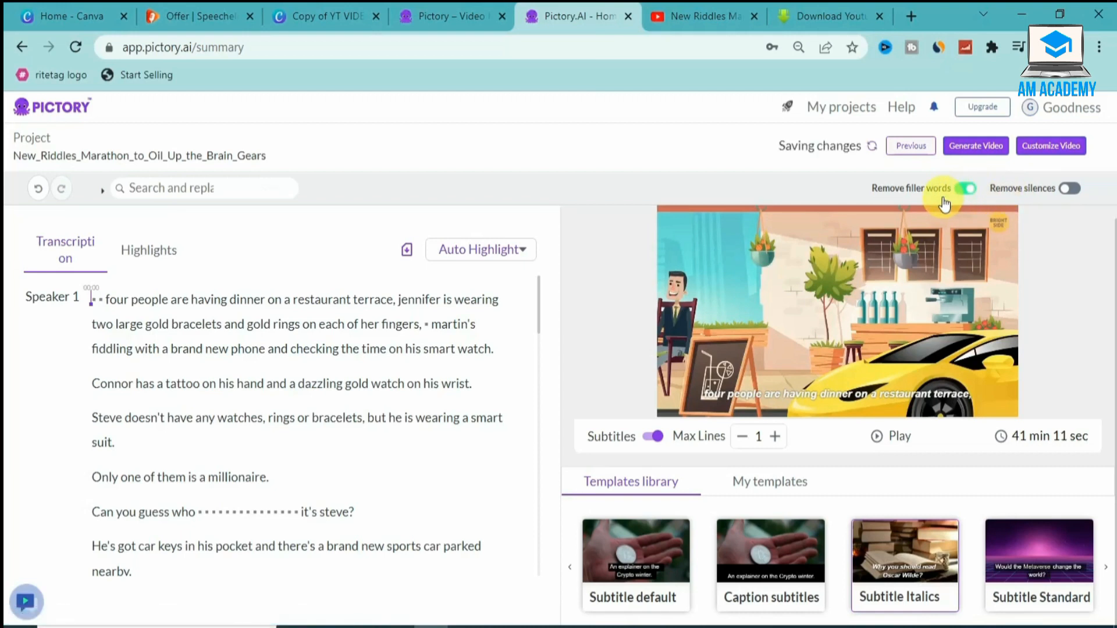
pyautogui.click(1070, 190)
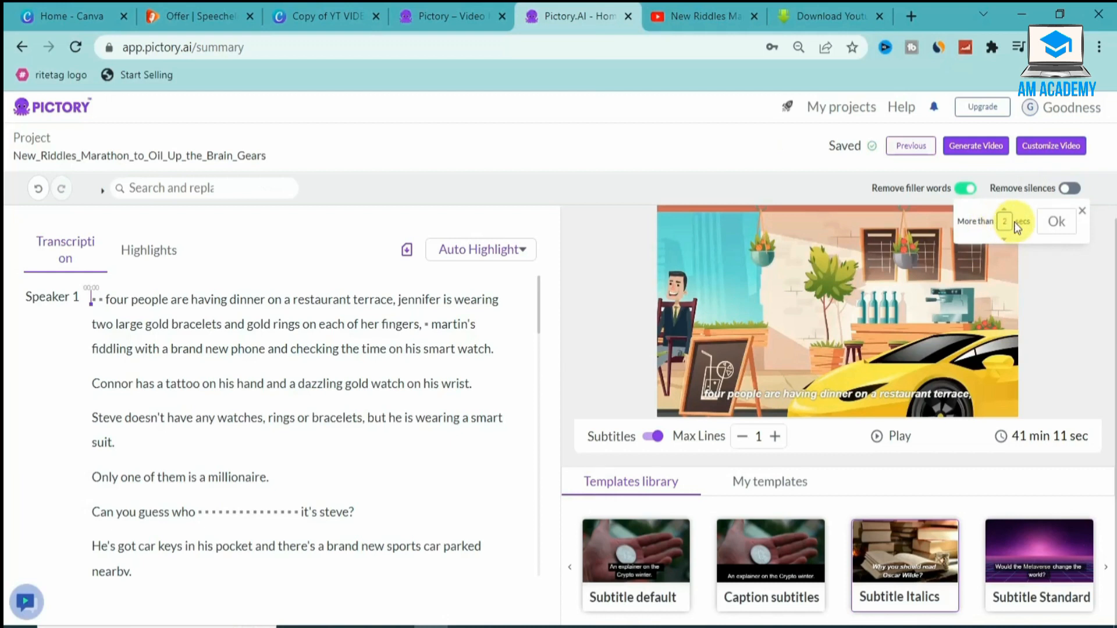
pyautogui.click(1061, 225)
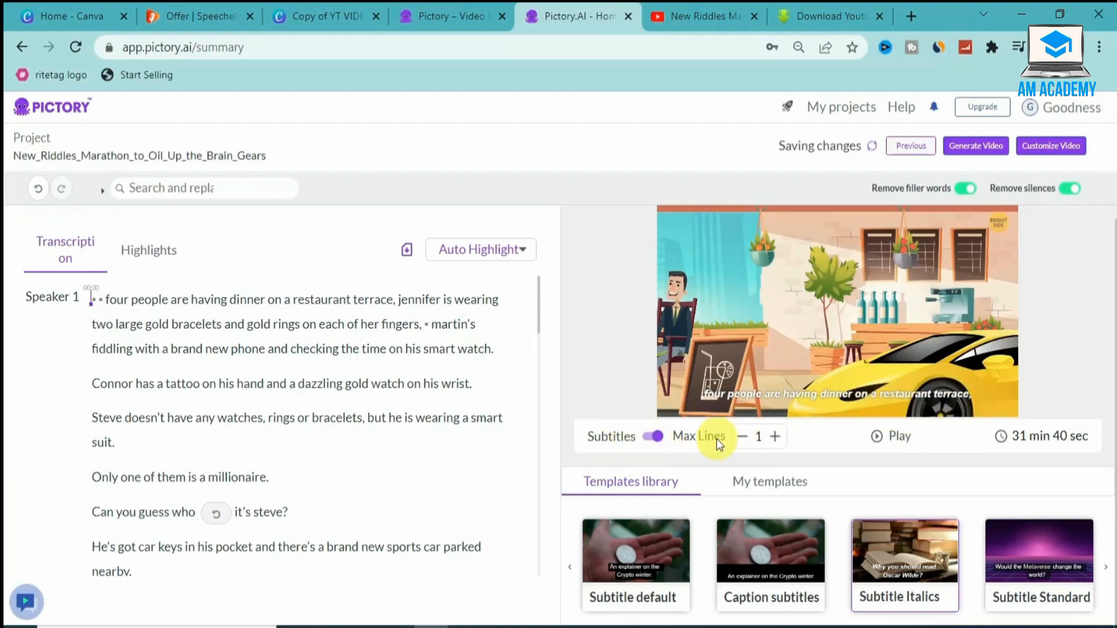
# - Try a maximum of 2 subtitle lines, return to 1, and play part of the edited video preview
pyautogui.click(774, 437)
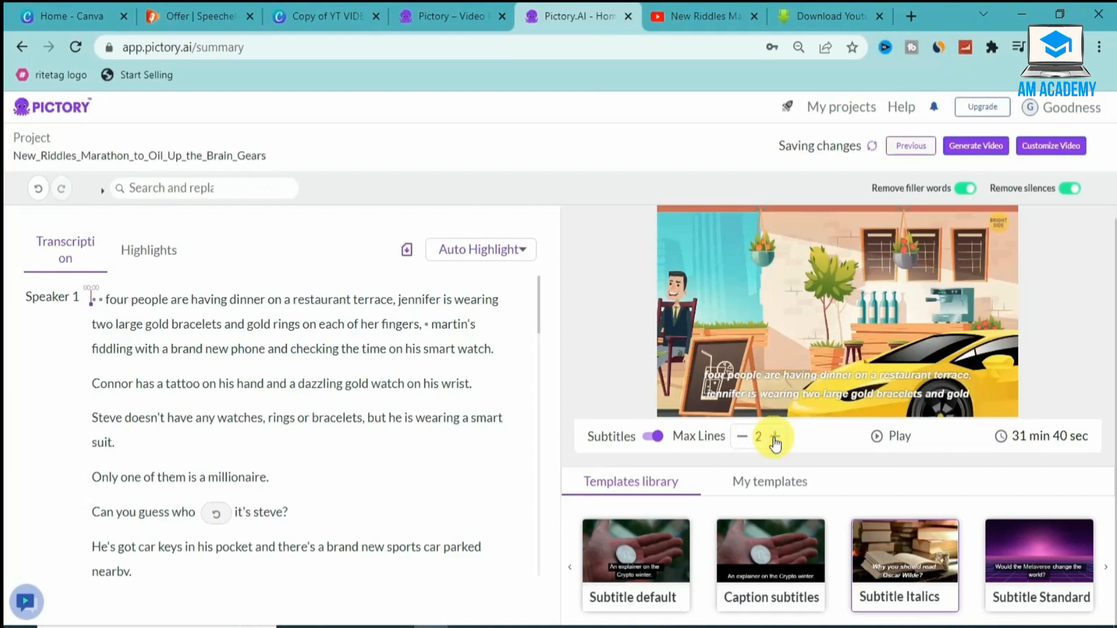
pyautogui.click(741, 437)
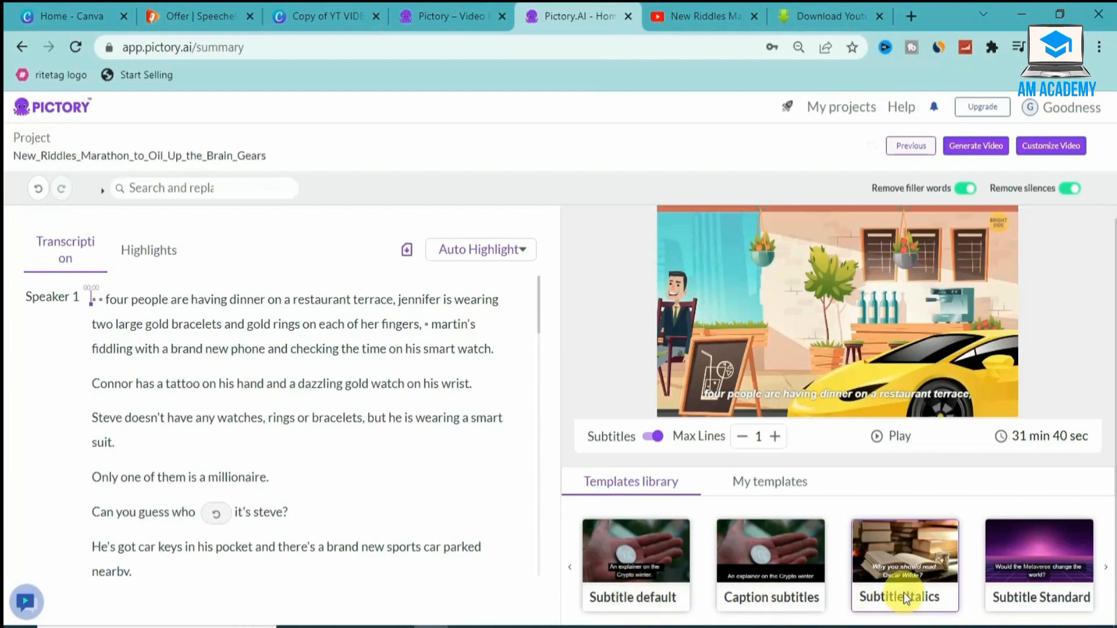
pyautogui.click(878, 438)
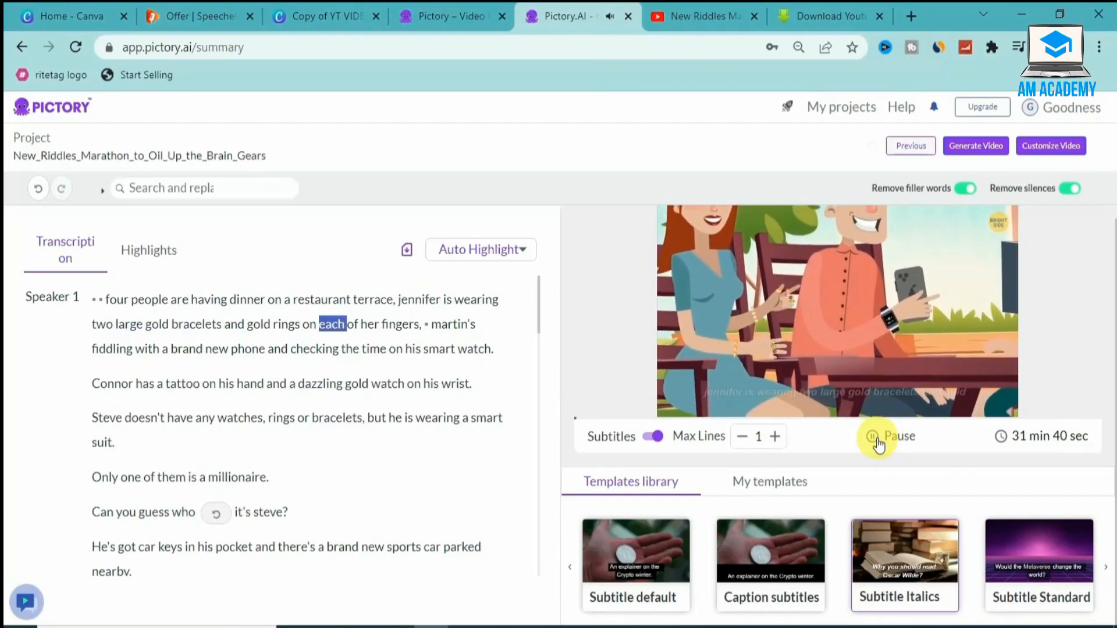
pyautogui.click(877, 439)
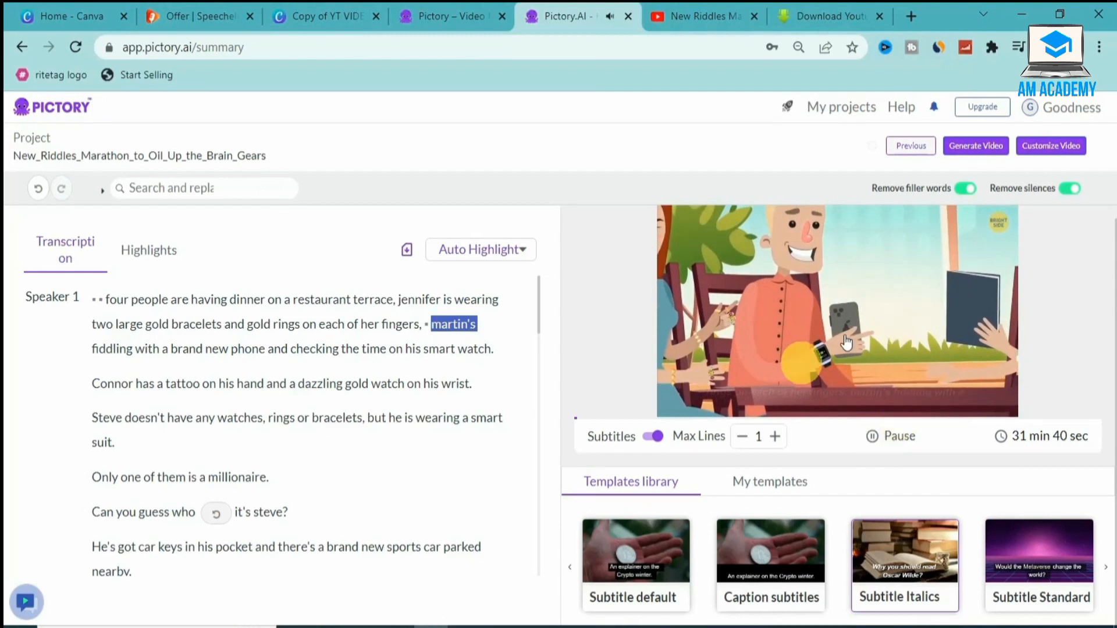
pyautogui.click(879, 435)
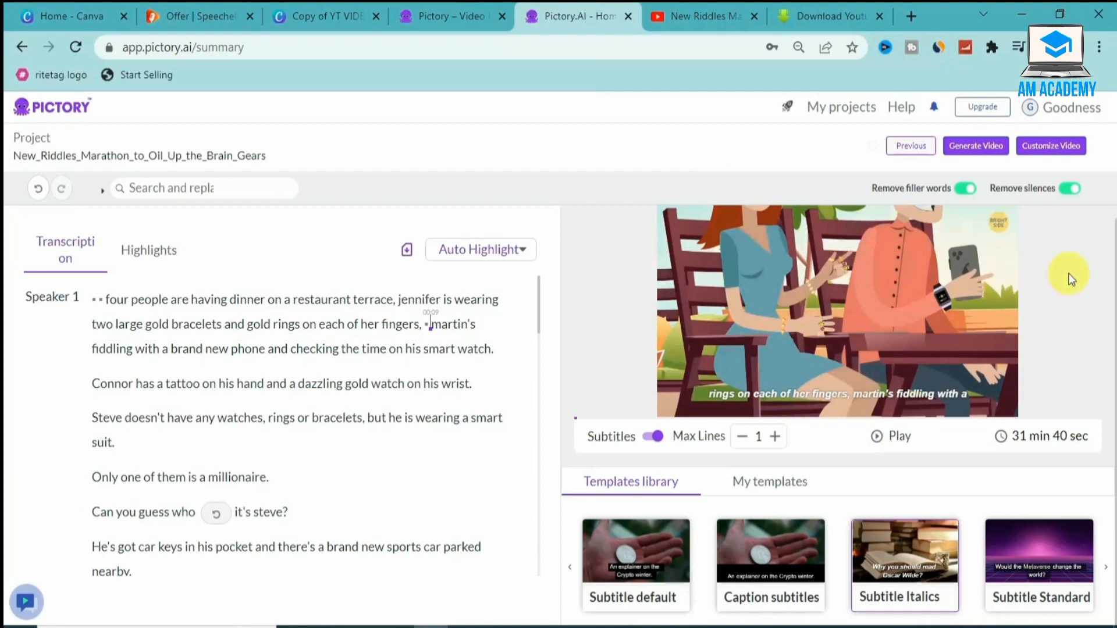
# - Generate the video from the edited riddles project
pyautogui.scroll(1, 1114, 237)
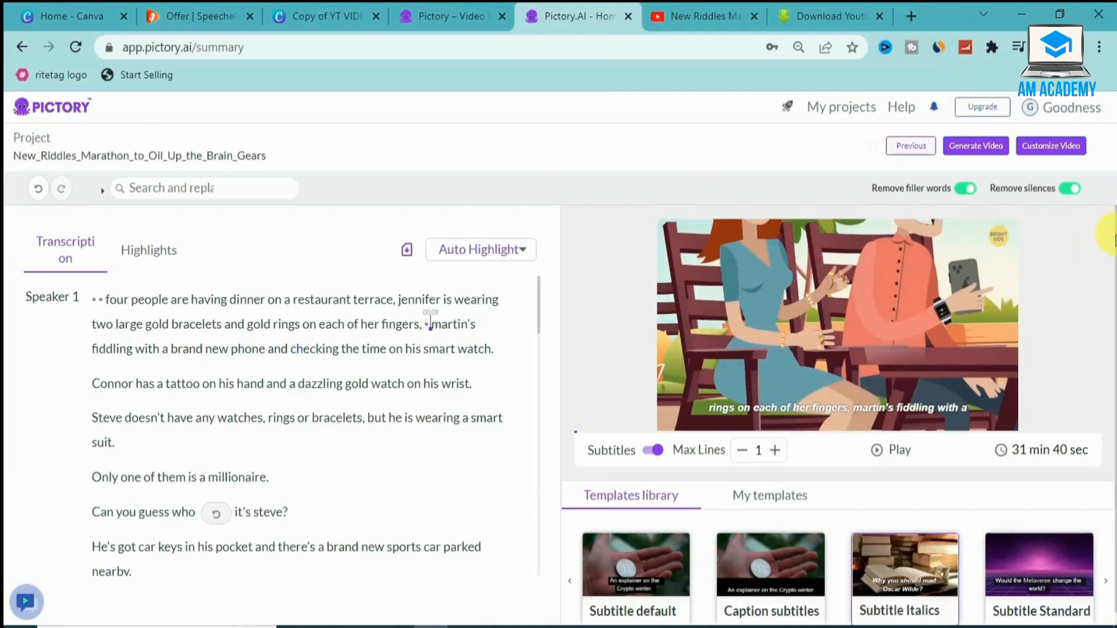
pyautogui.moveTo(1114, 235); pyautogui.dragTo(1112, 241)
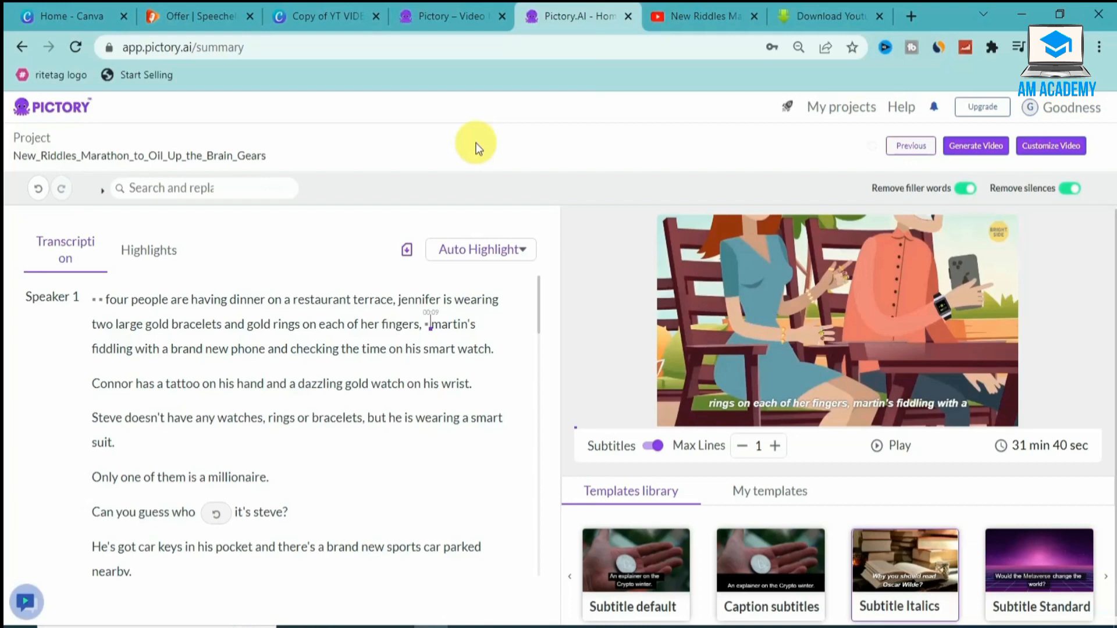
pyautogui.click(957, 150)
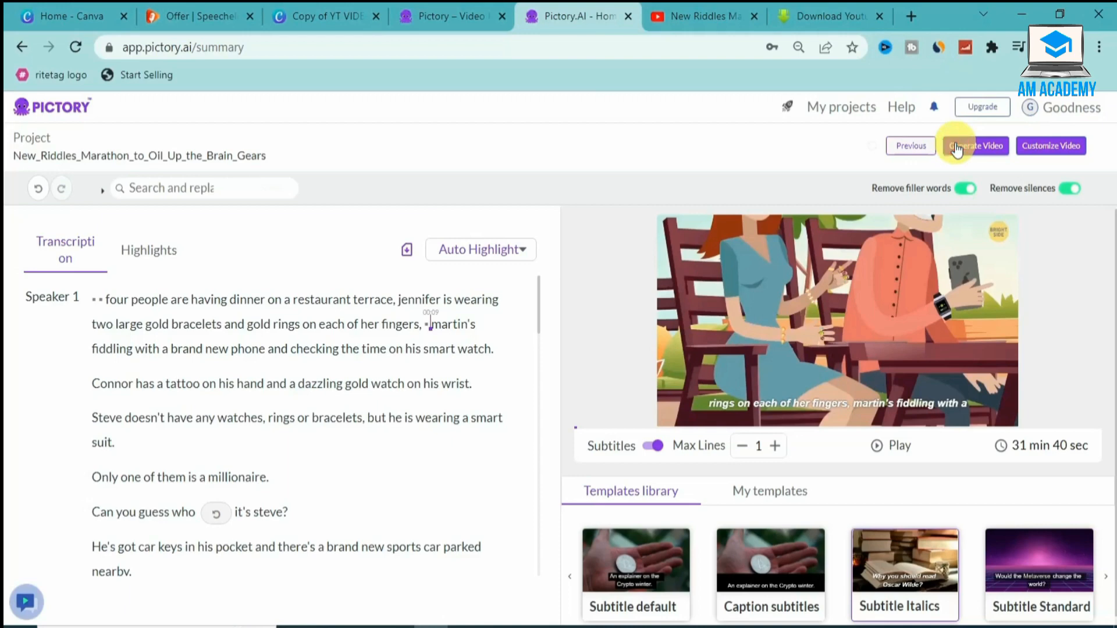
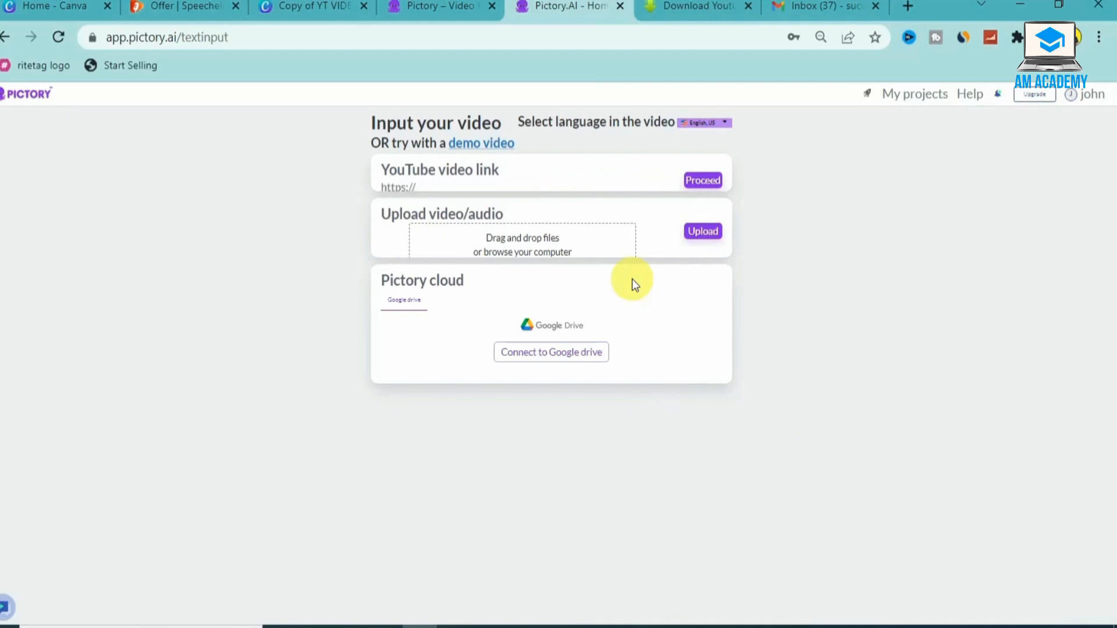
pyautogui.hotkey('ctrl', '+')
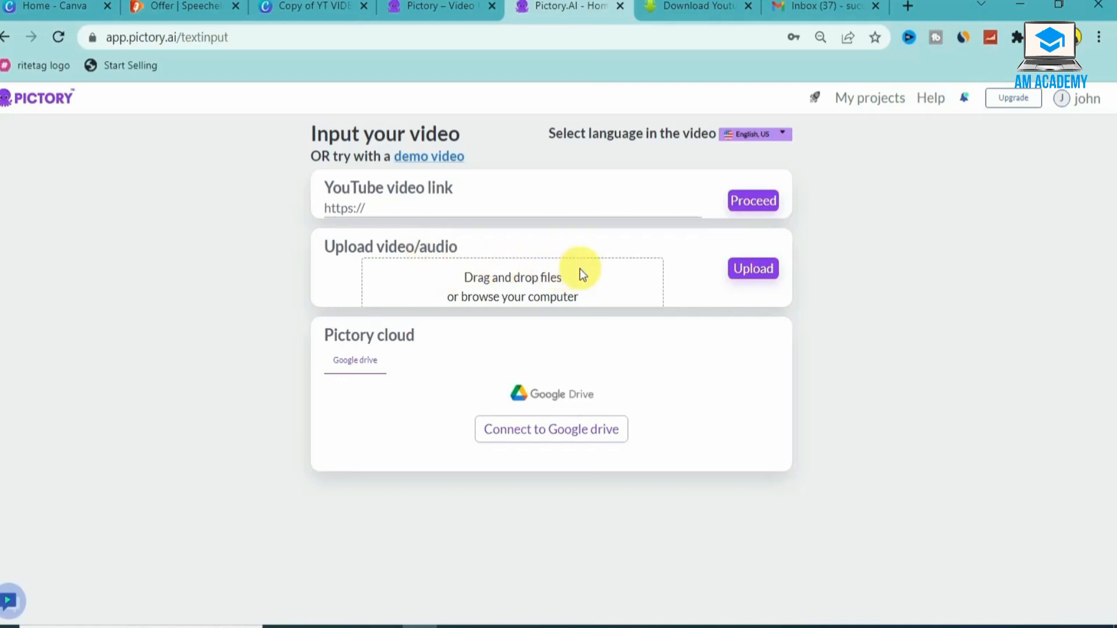
pyautogui.click(376, 209)
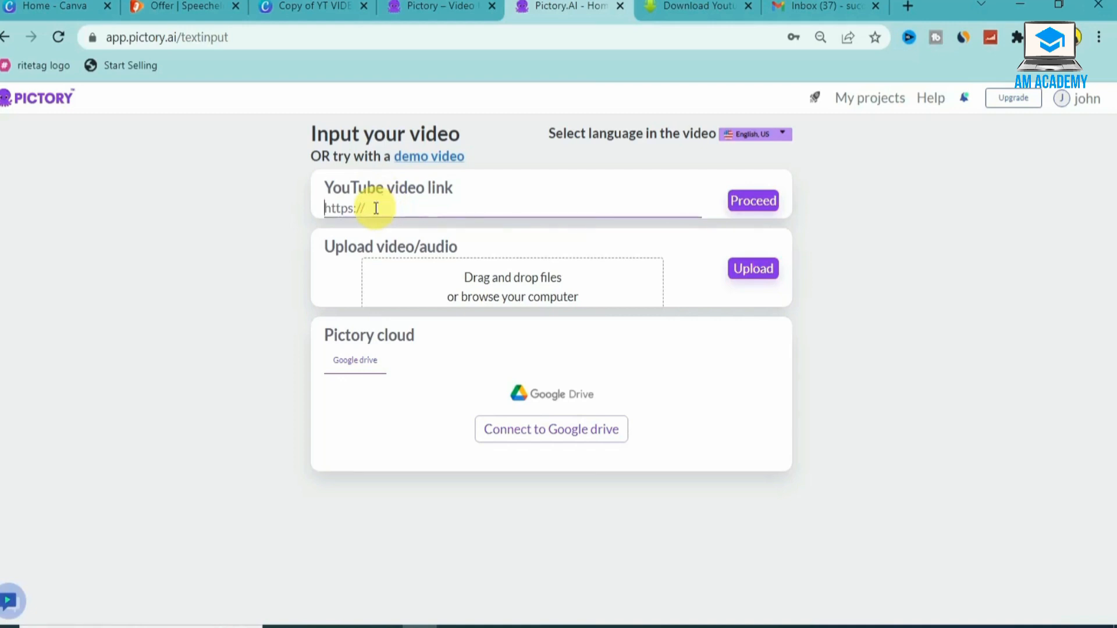
pyautogui.write('https://youtu.be/nU2CUaIBmEY')
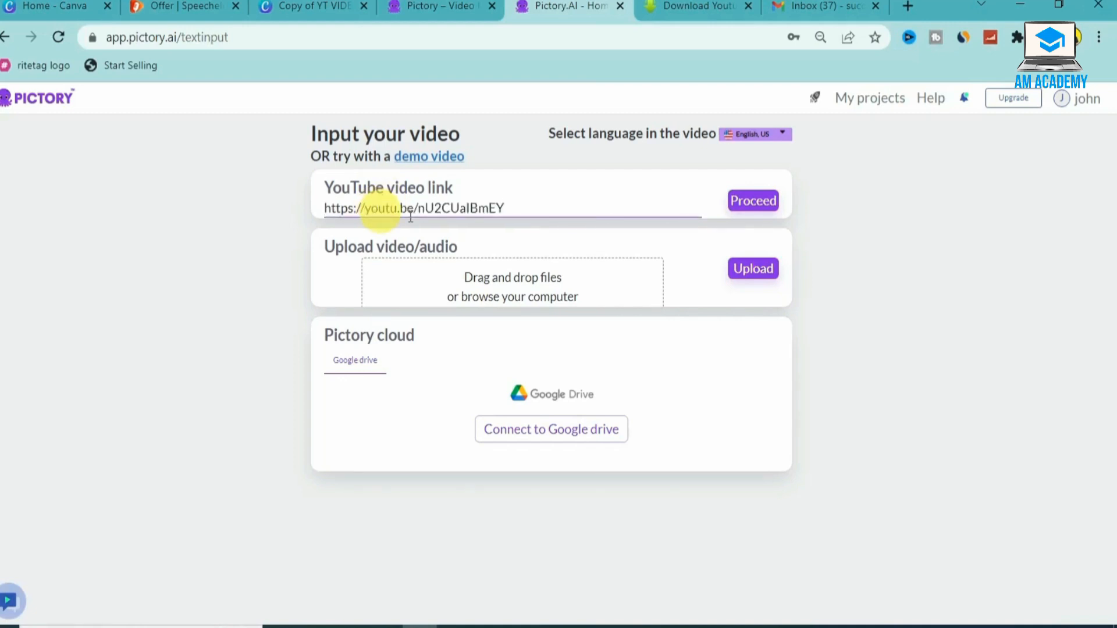
pyautogui.click(745, 200)
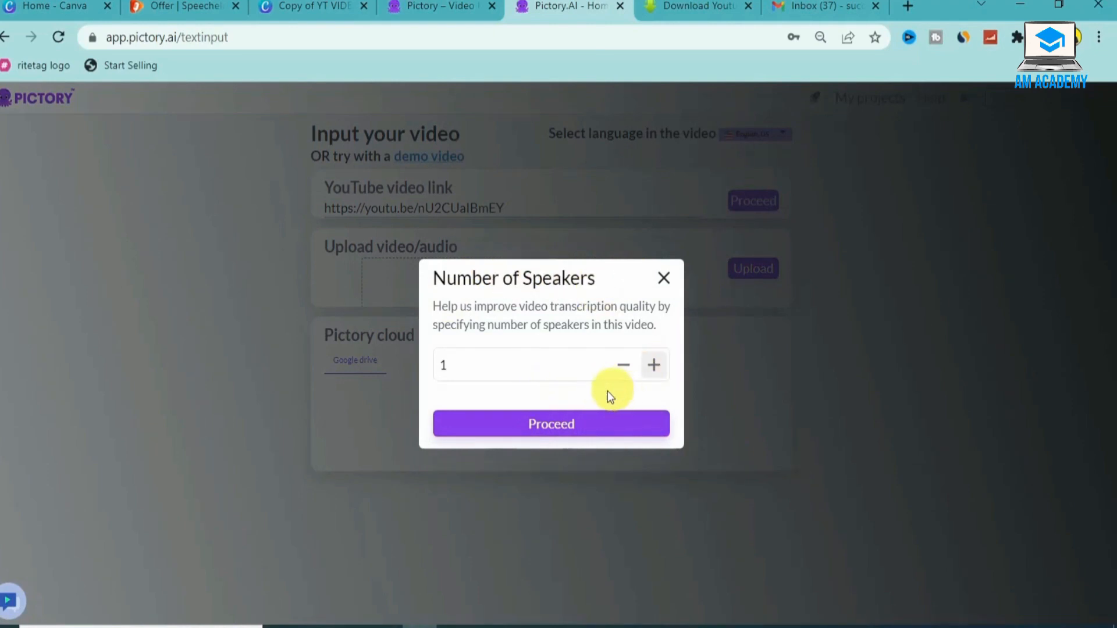
pyautogui.click(584, 426)
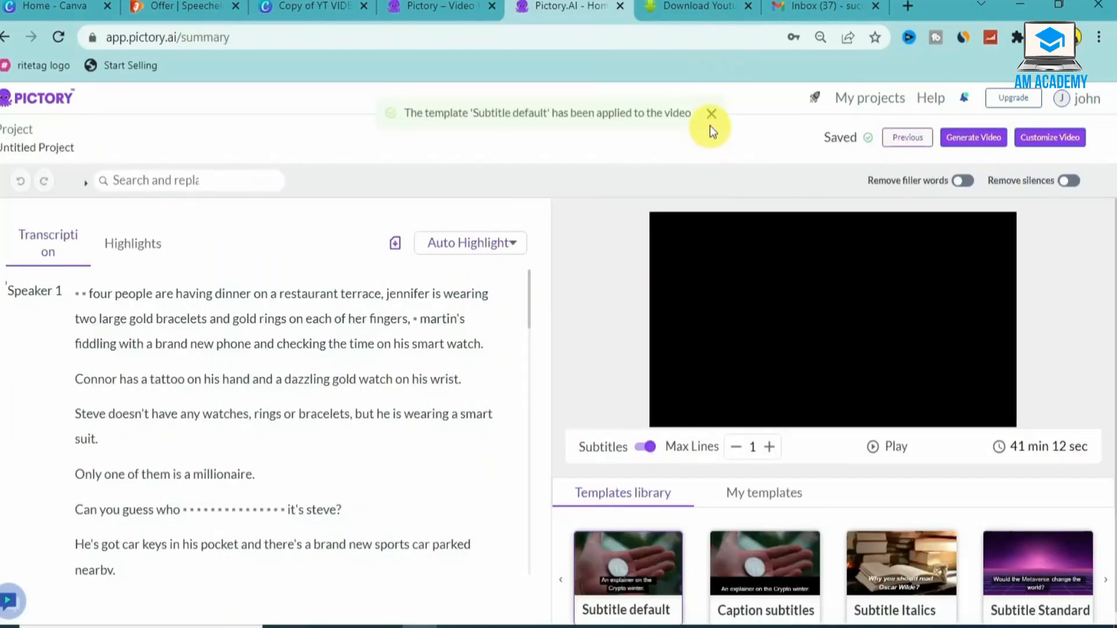
pyautogui.click(710, 123)
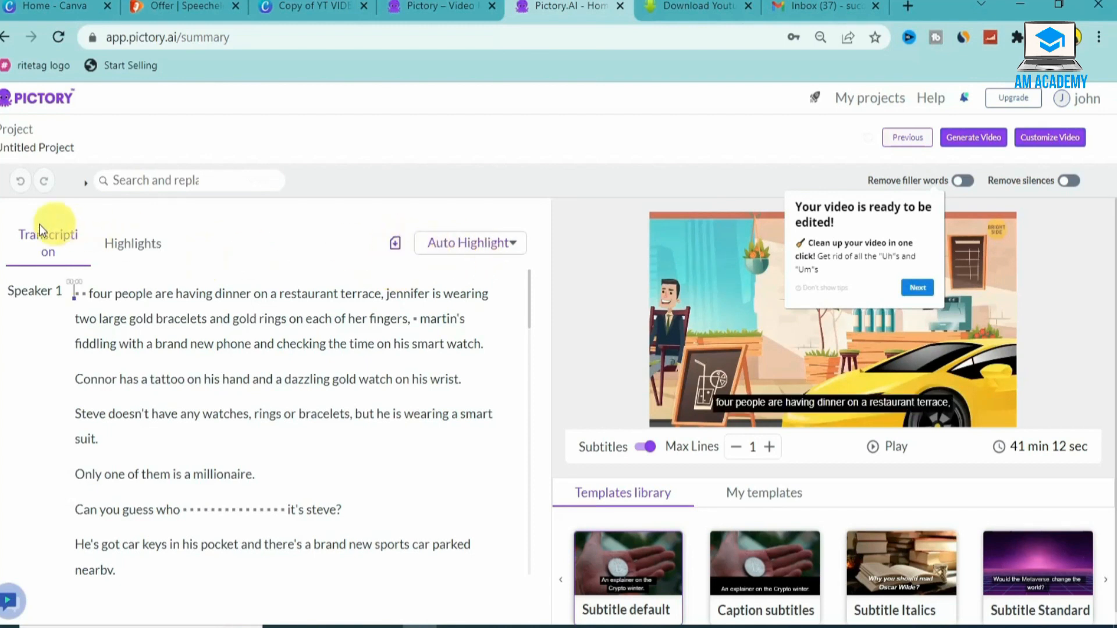
# - Auto-highlight 5% of the video to create a short summary, and advance through the guided tips
pyautogui.click(113, 250)
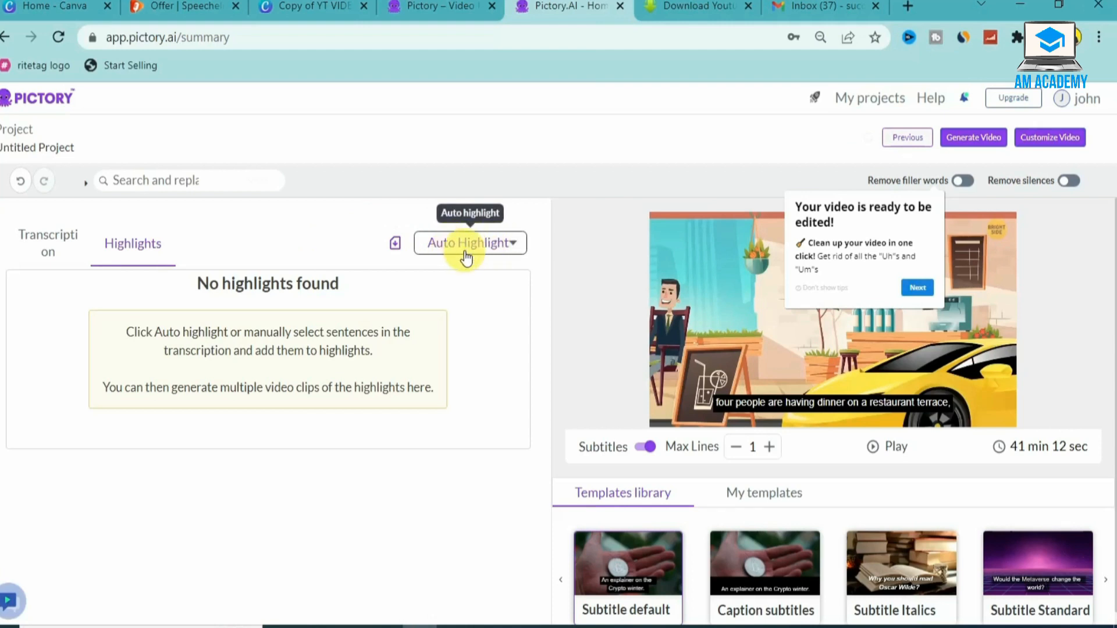
pyautogui.click(516, 248)
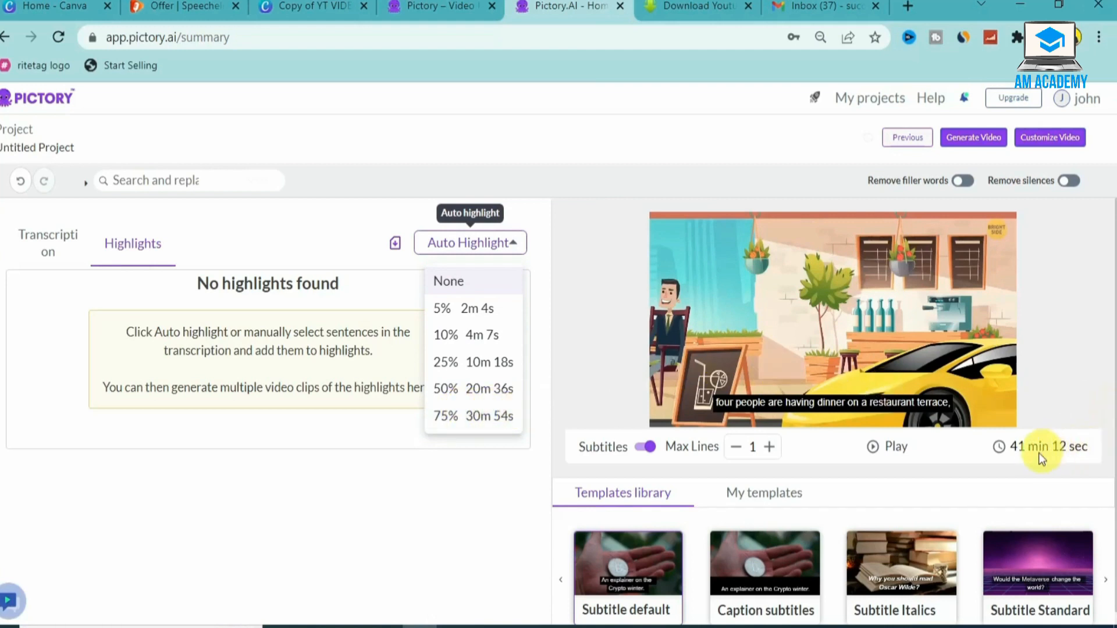
pyautogui.click(448, 314)
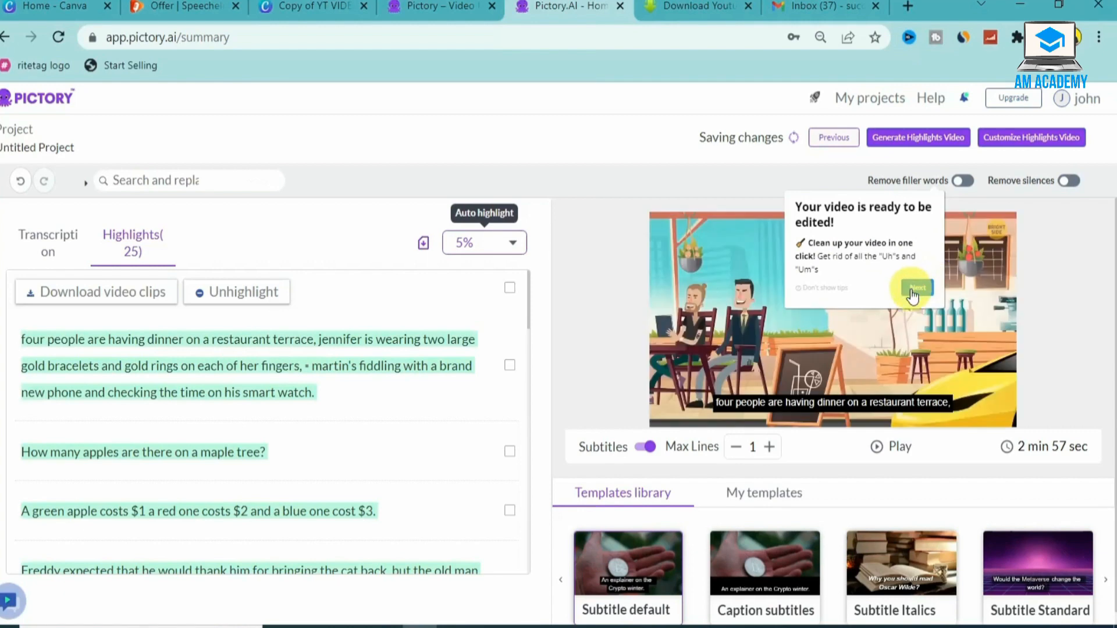
pyautogui.click(911, 289)
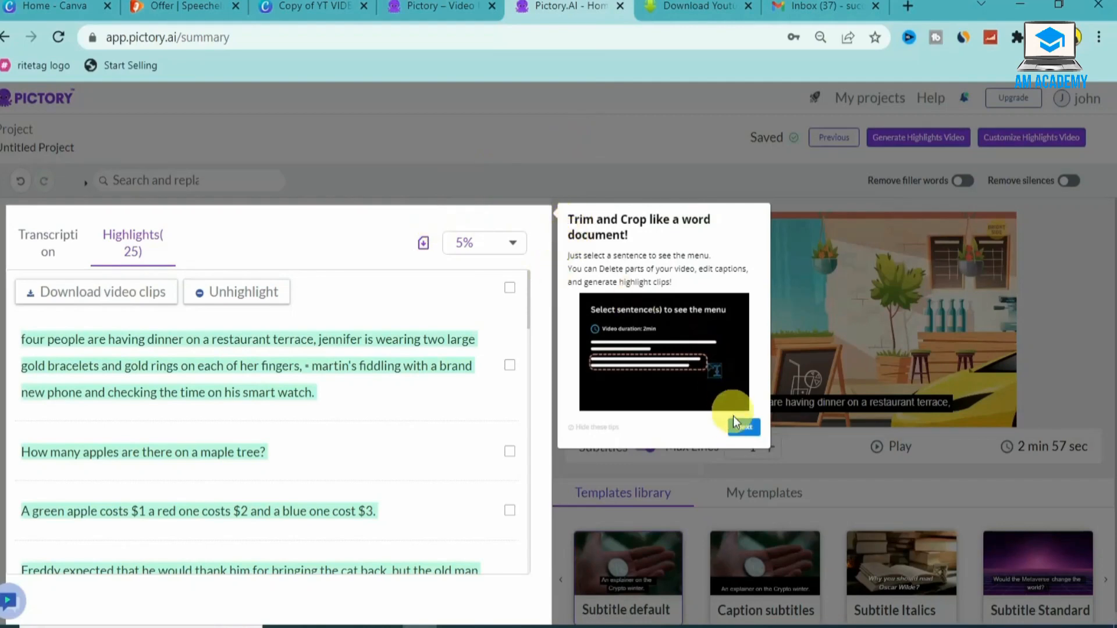
pyautogui.click(738, 430)
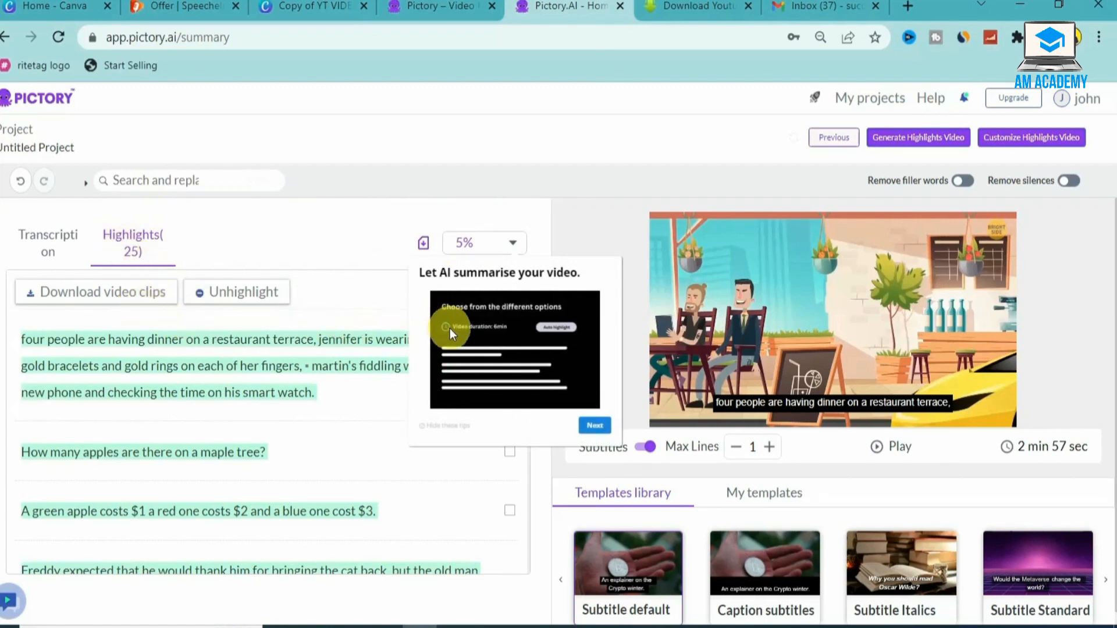
pyautogui.click(582, 425)
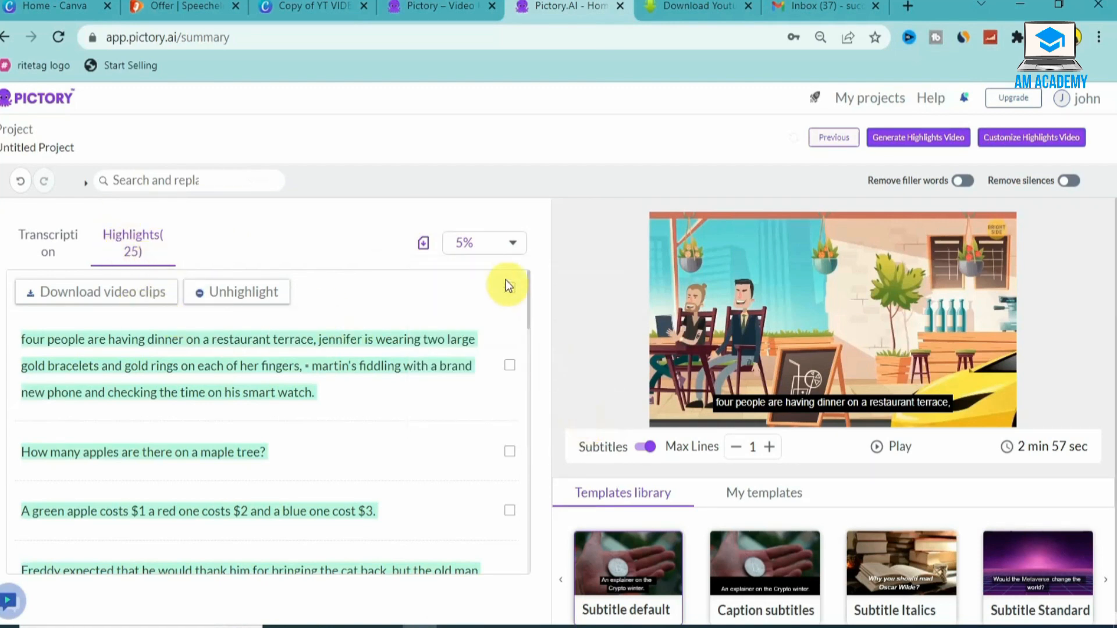
# - Look through the highlighted sentences, briefly selecting and deselecting the one about the waiter and the soup
pyautogui.moveTo(530, 288); pyautogui.dragTo(526, 386)
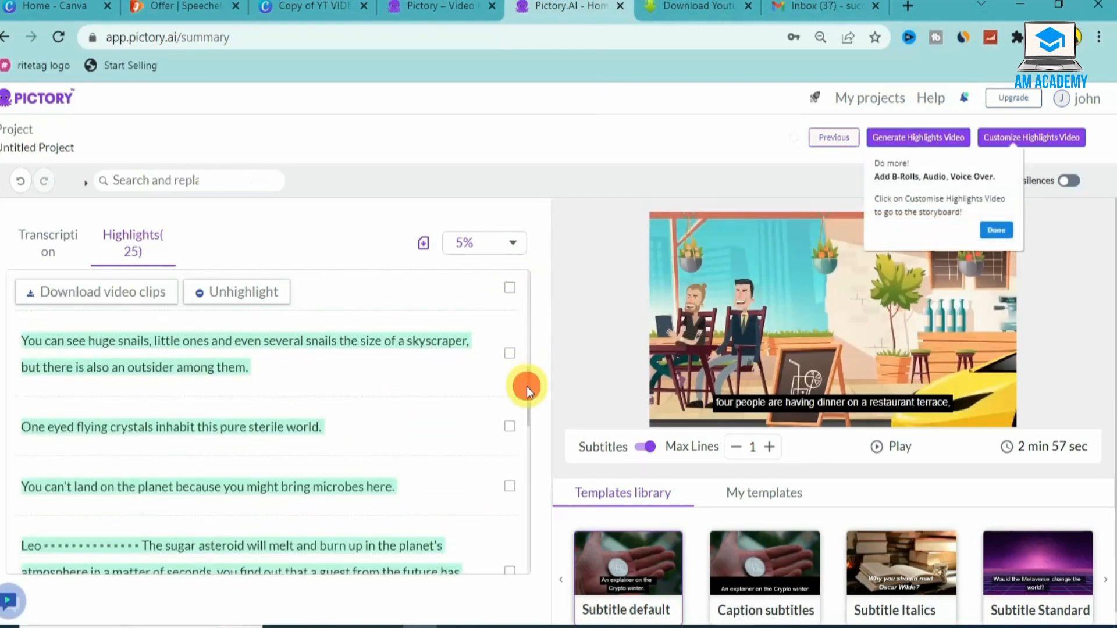
pyautogui.tripleClick(526, 387)
pyautogui.moveTo(533, 488); pyautogui.dragTo(552, 134)
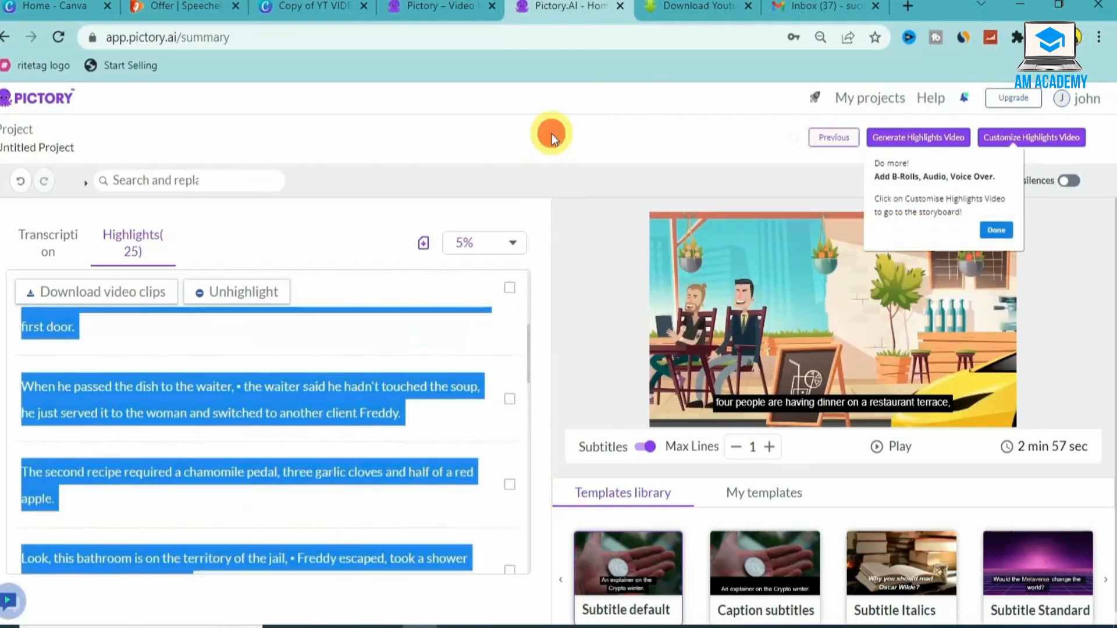
pyautogui.moveTo(562, 178); pyautogui.dragTo(562, 178)
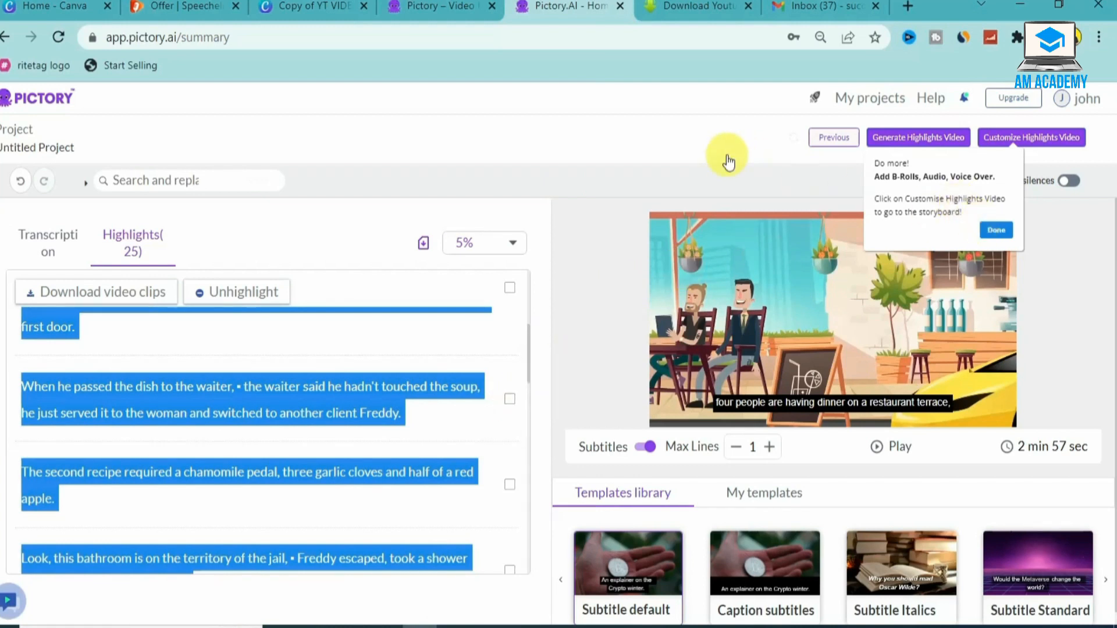
pyautogui.click(996, 228)
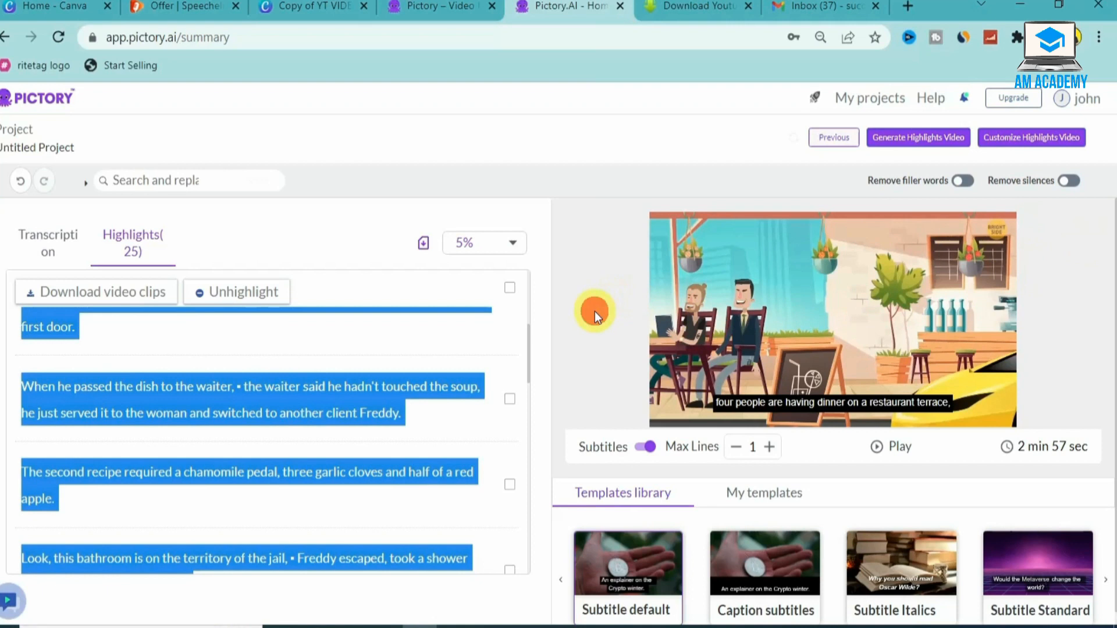
pyautogui.click(382, 329)
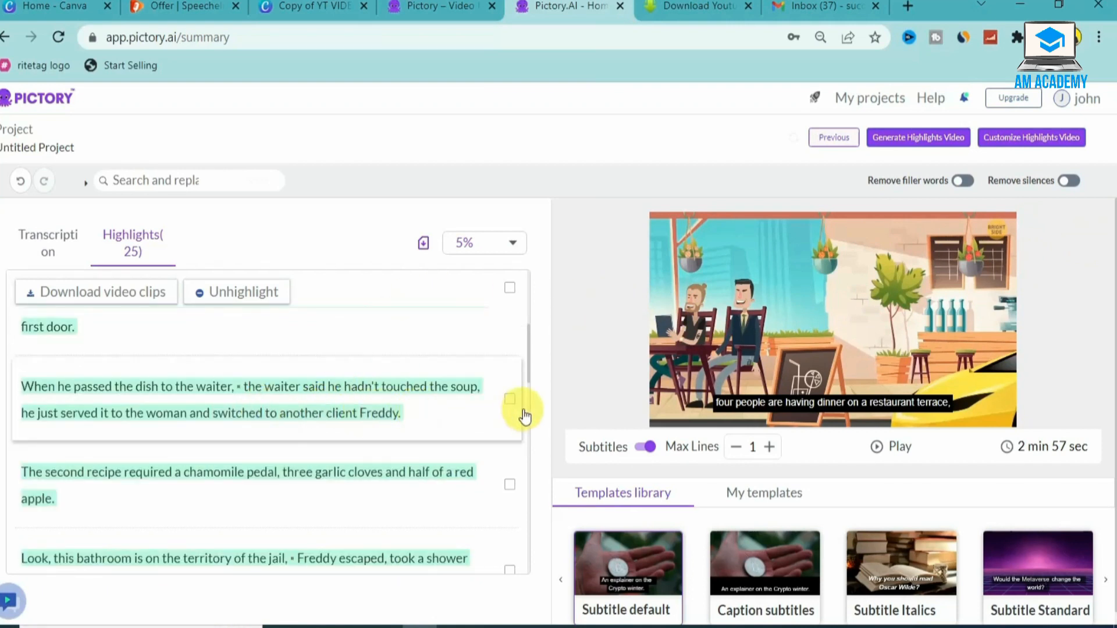
pyautogui.click(507, 398)
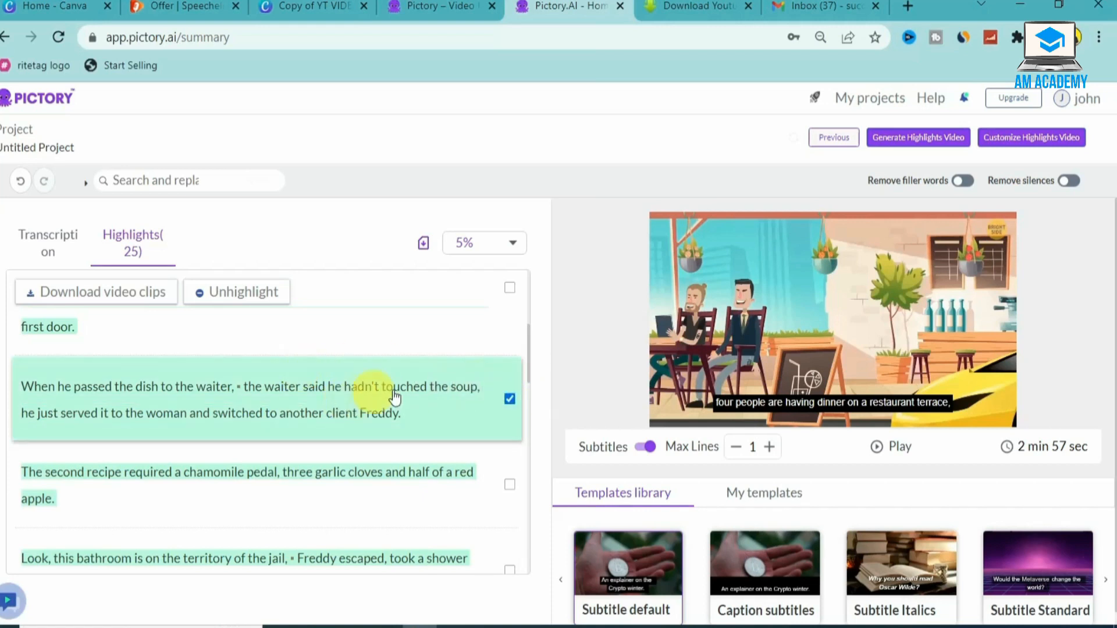
pyautogui.click(510, 398)
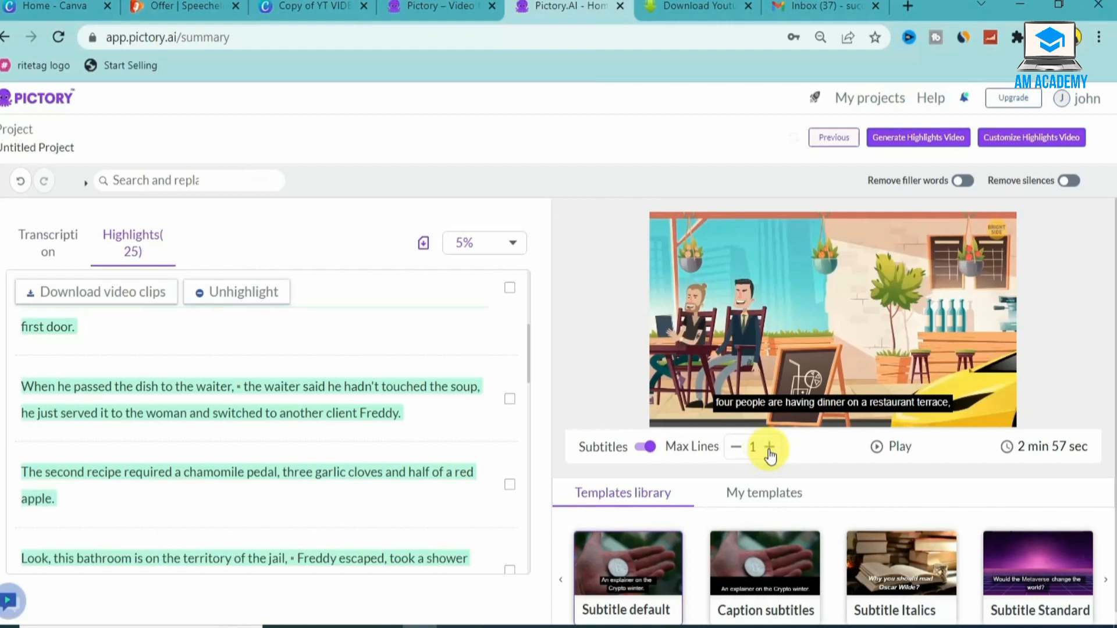
# - Remove filler words from the highlights video
pyautogui.click(963, 182)
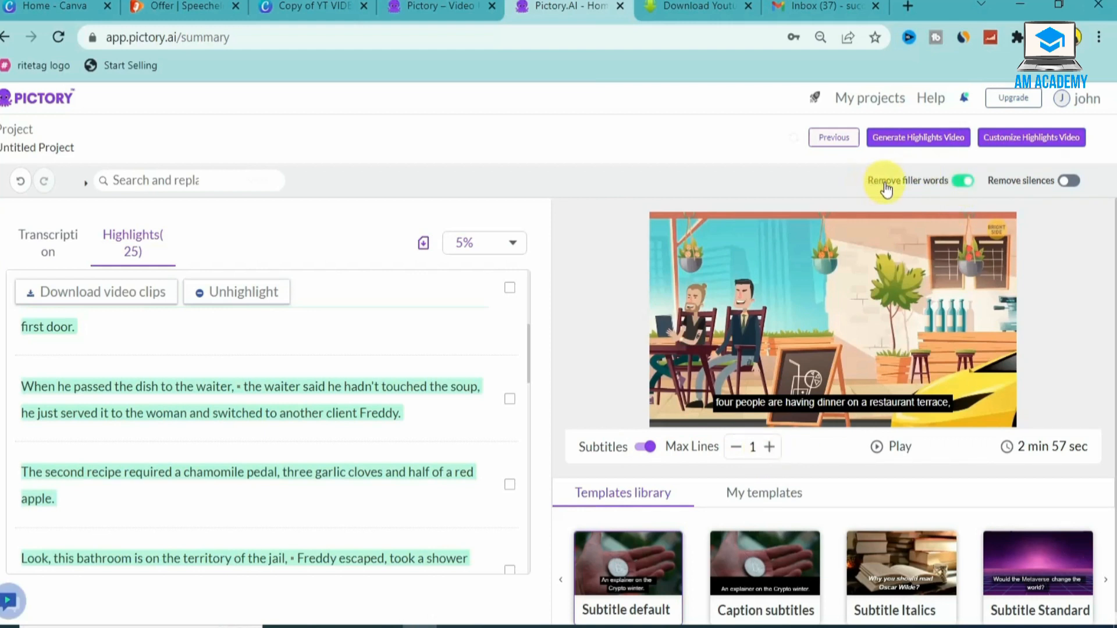
# - Remove silences of more than 2 seconds from the highlights video and apply the Subtitle Italics template
pyautogui.click(1066, 182)
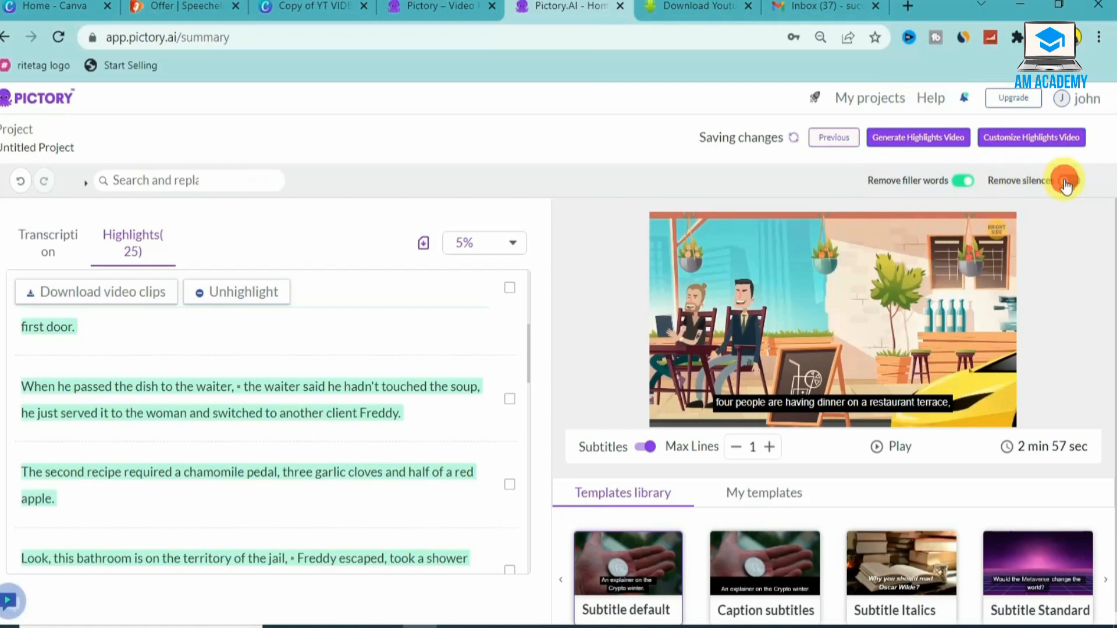
pyautogui.click(1057, 220)
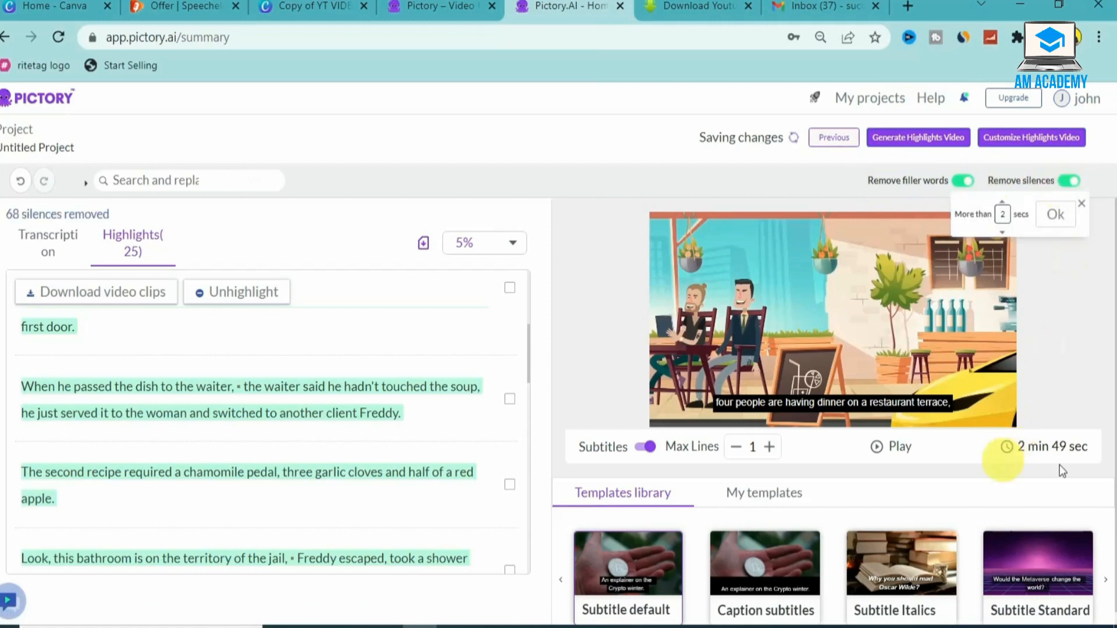
pyautogui.scroll(-1, 1056, 512)
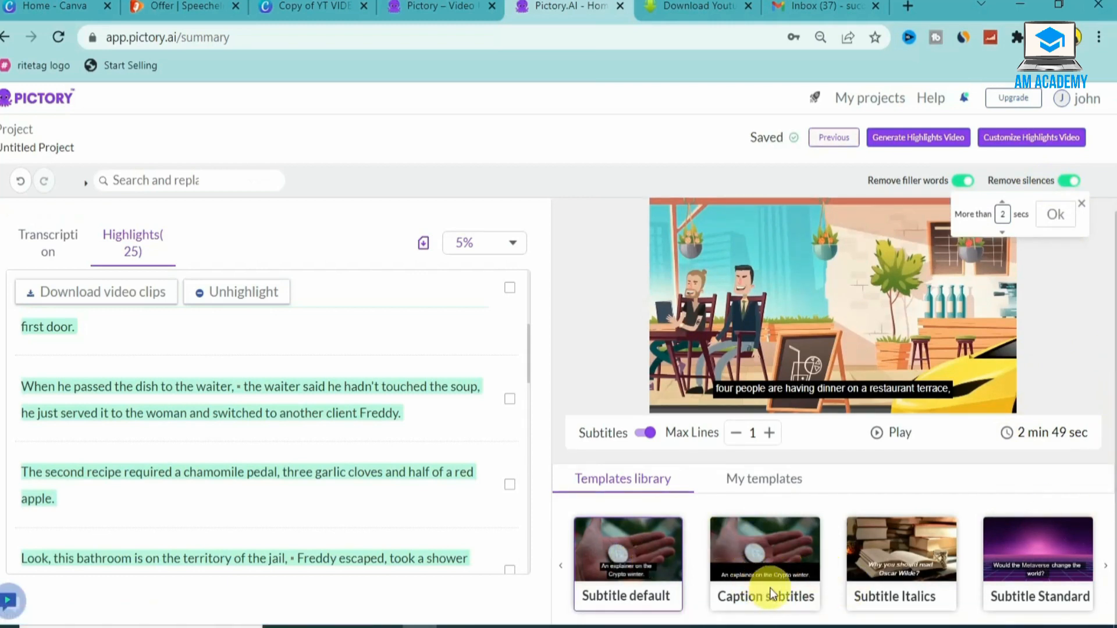
pyautogui.click(892, 575)
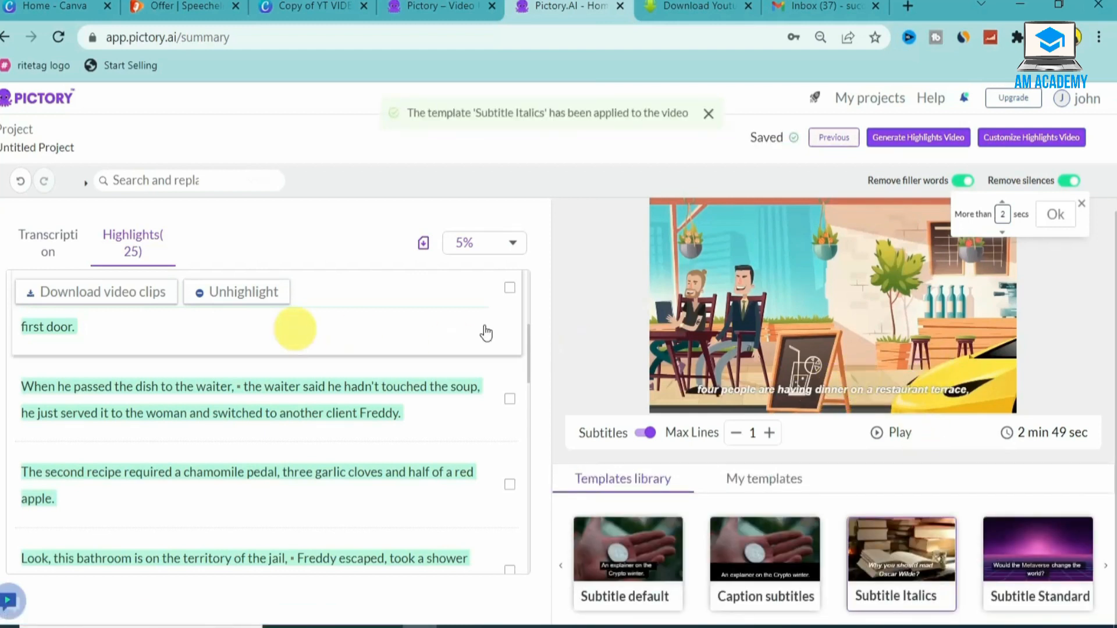
pyautogui.moveTo(528, 364); pyautogui.dragTo(533, 251)
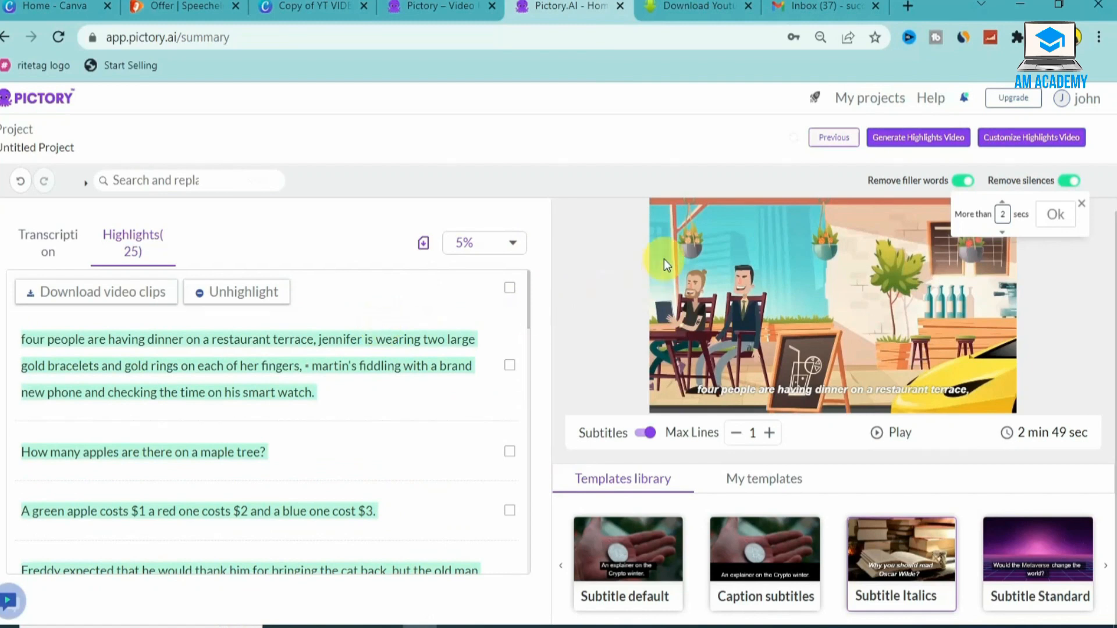
pyautogui.click(1082, 205)
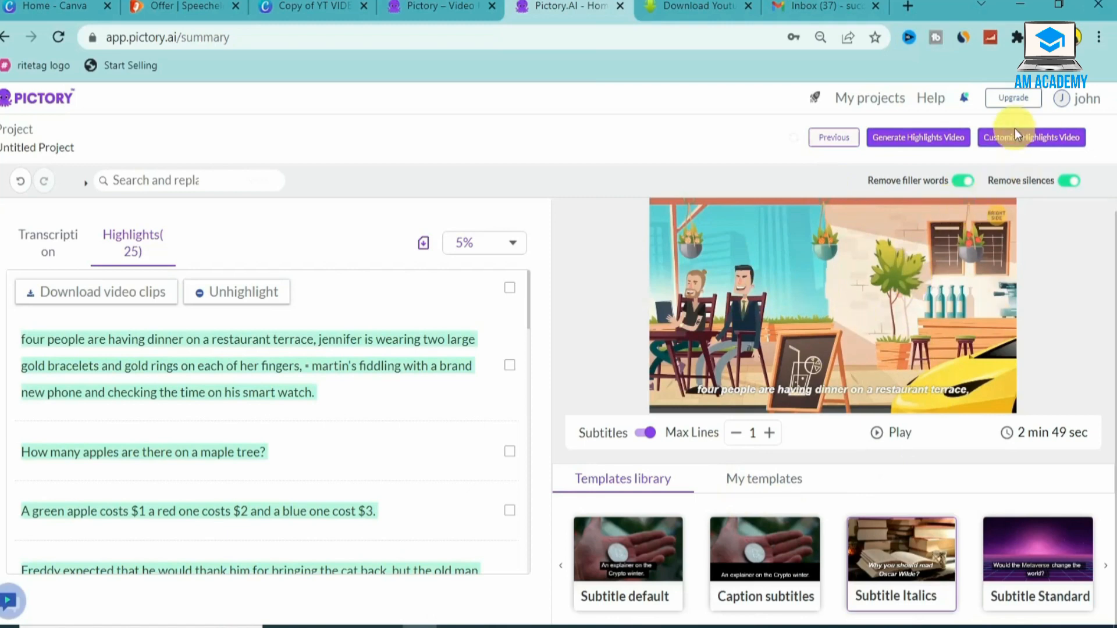
# - Open the highlights video for customization in the storyboard and dismiss the new-features announcement
pyautogui.click(996, 141)
pyautogui.click(1016, 140)
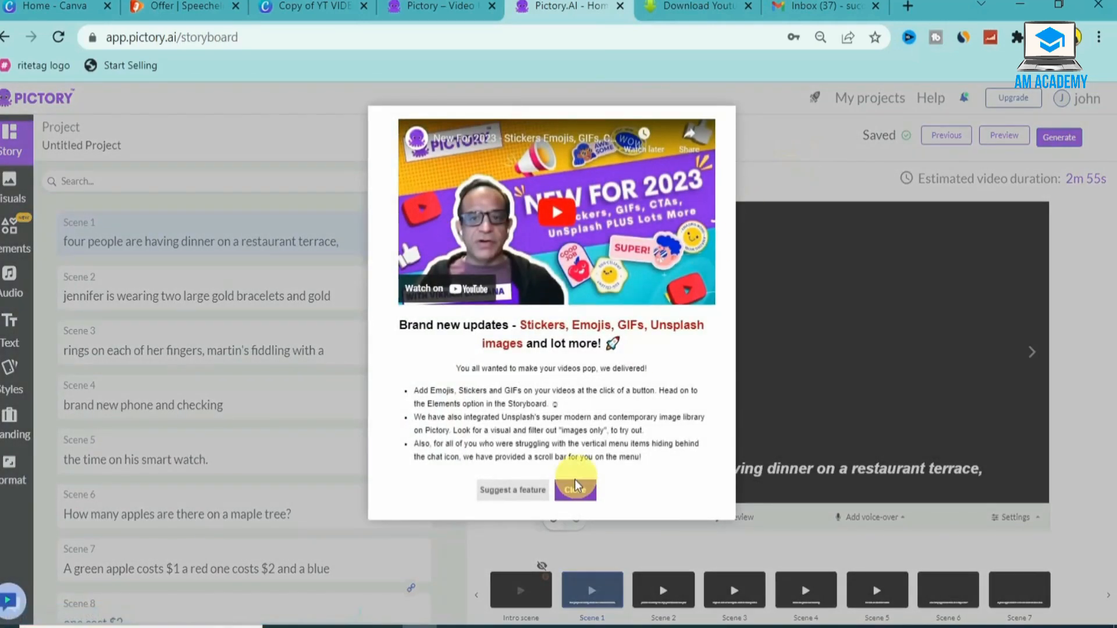
pyautogui.click(575, 482)
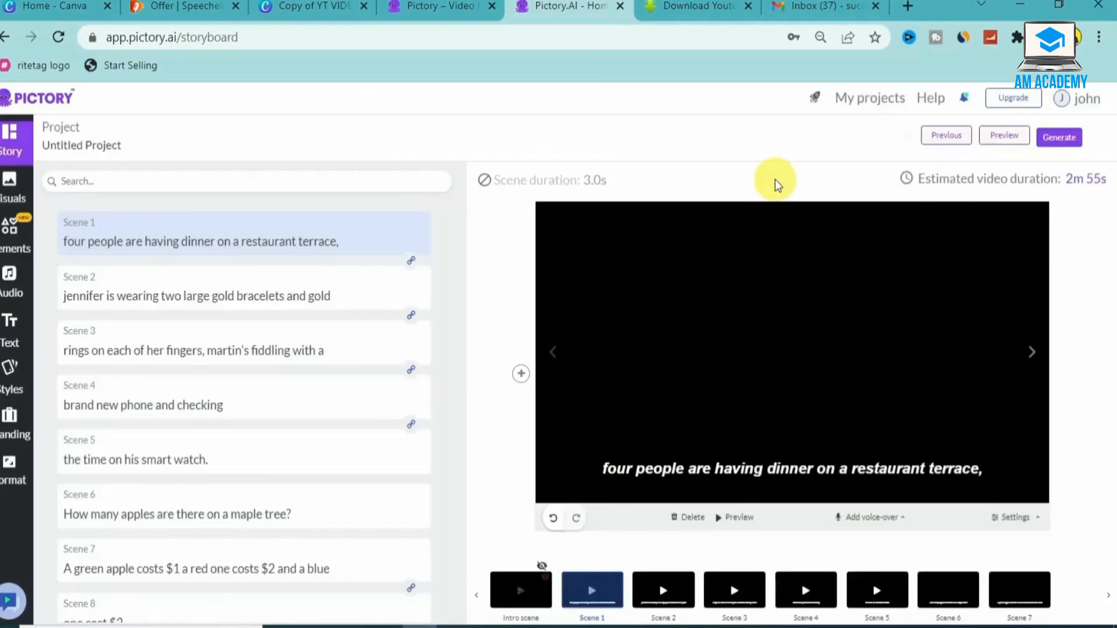
pyautogui.click(775, 179)
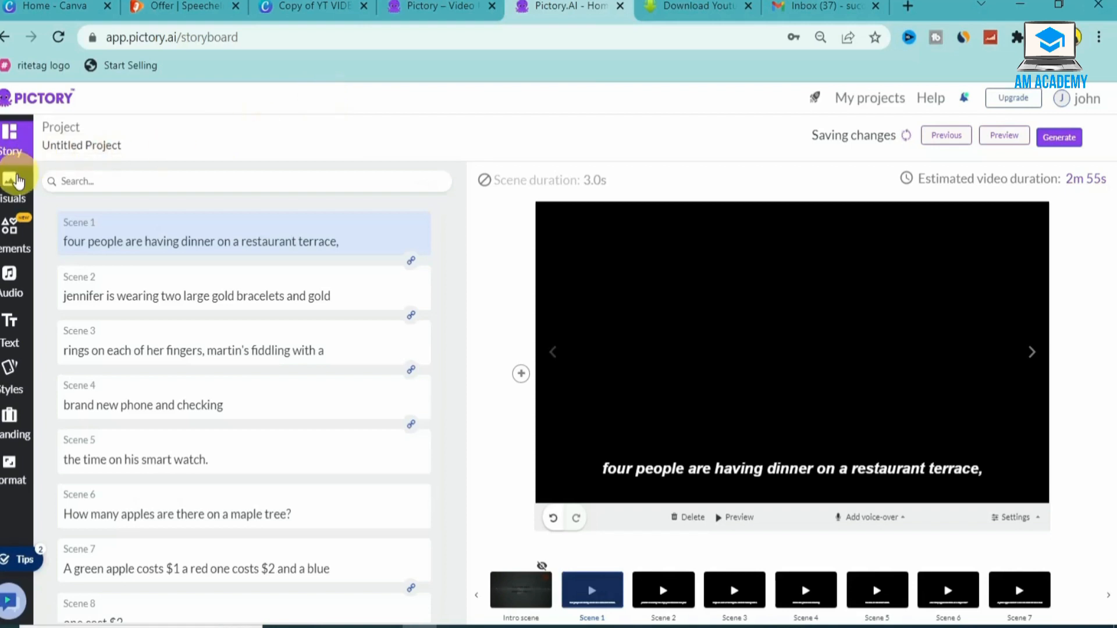
# - Look through the storyboard's visuals library, stickers and background music options
pyautogui.click(18, 188)
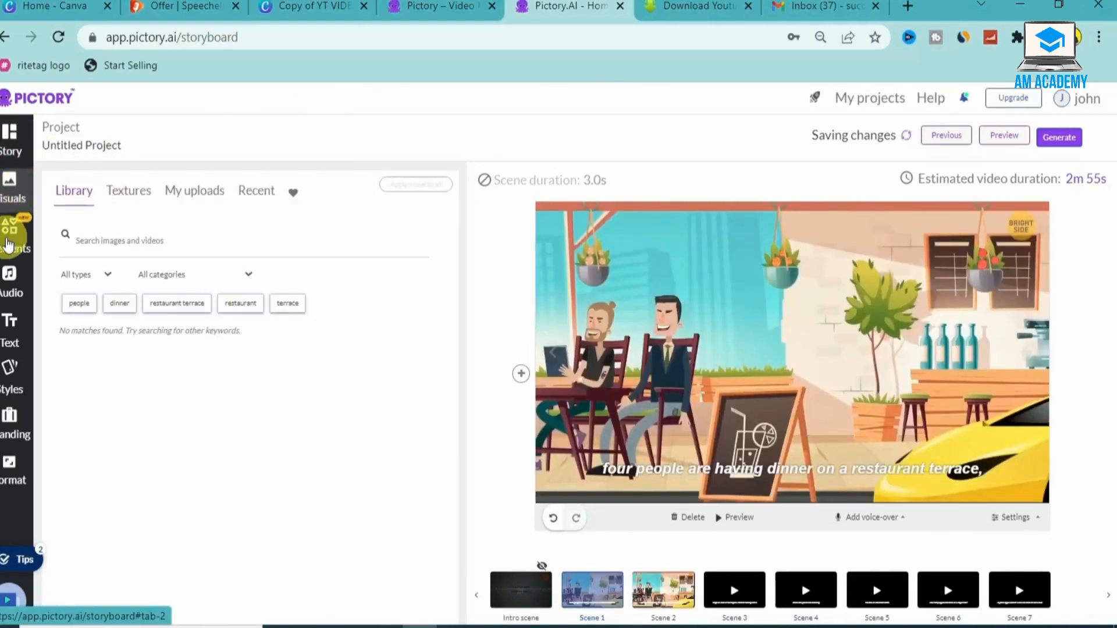
pyautogui.click(7, 245)
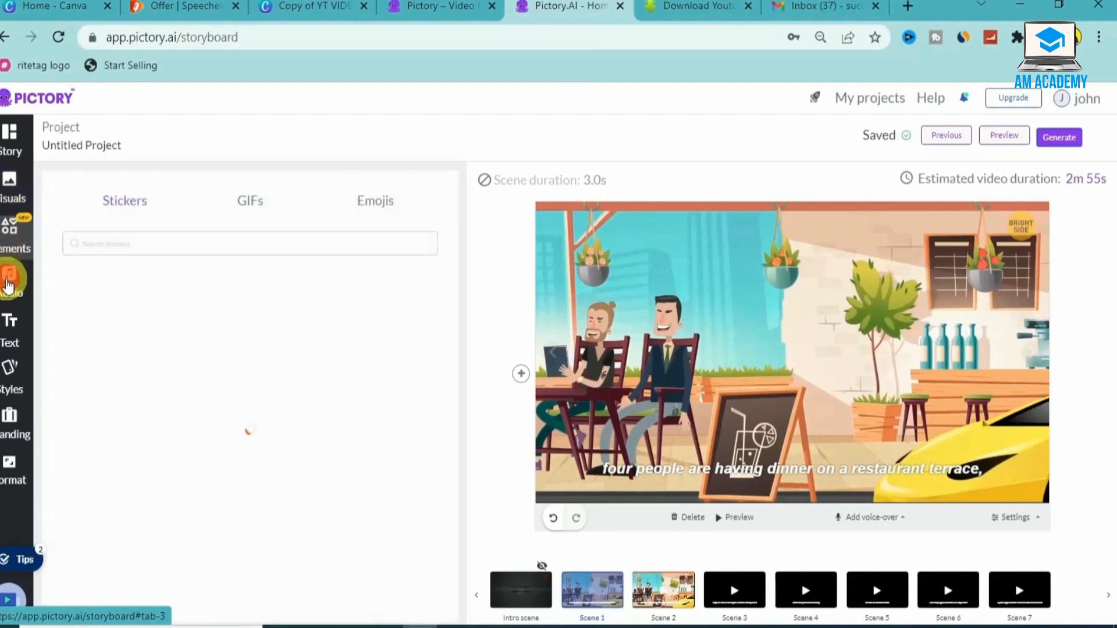
pyautogui.click(3, 382)
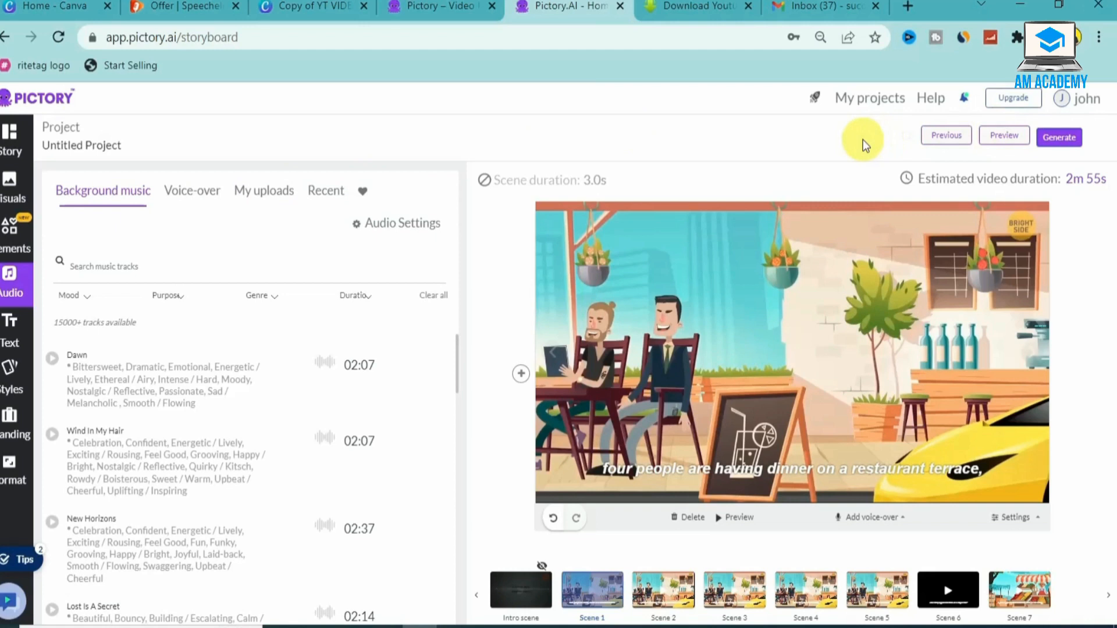
# - Open the output choices for generating the customized highlights video
pyautogui.click(1057, 139)
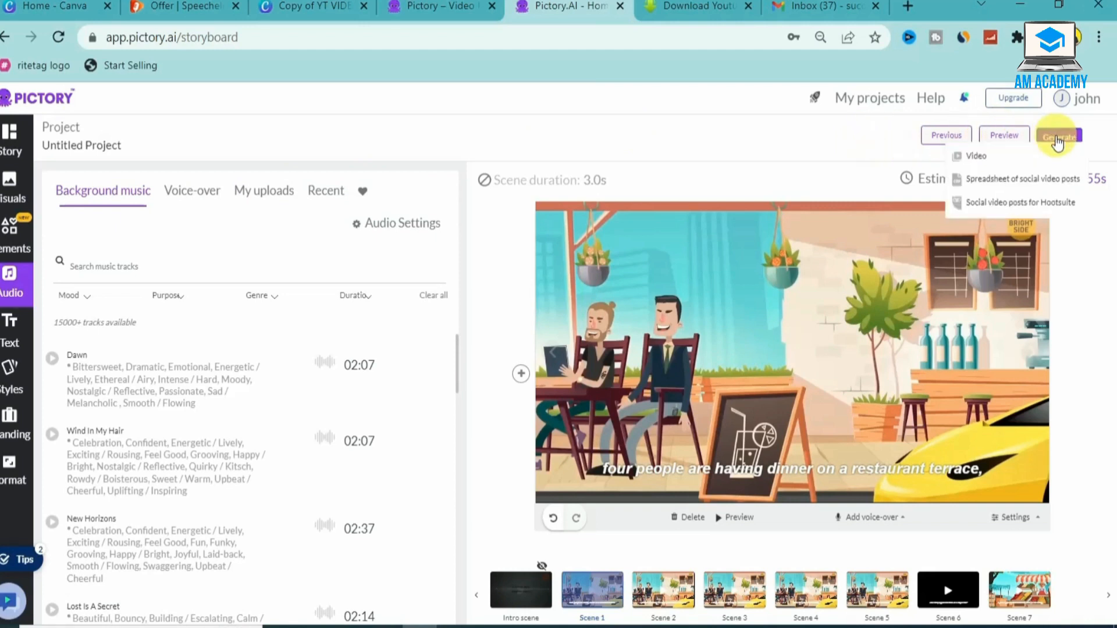